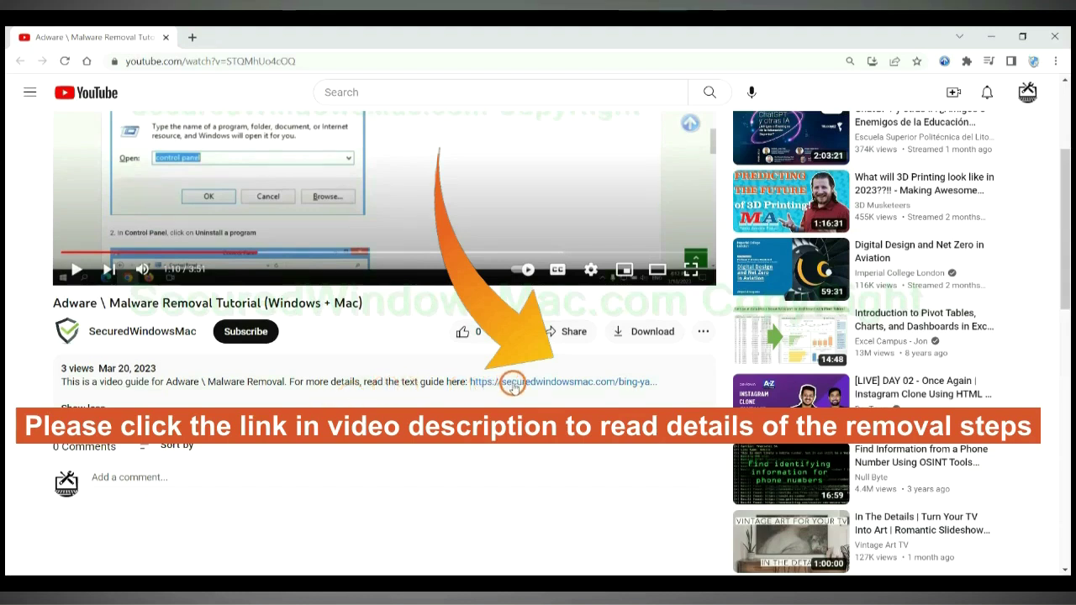
Open the SecuredWindowsMac removal guide from the video description link in a new tab.
click(513, 385)
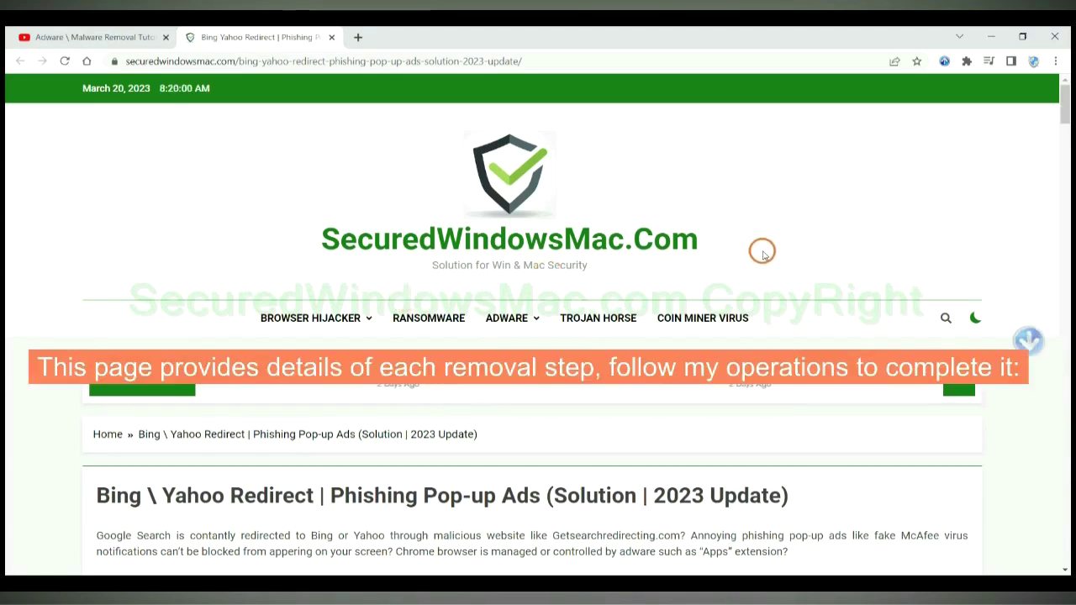
Scroll to the Instant Automatic Removal heading, showing SpyHunter's Windows and Mac download buttons.
scroll(763, 252, down, 4)
scroll(762, 252, down, 4)
scroll(763, 252, down, 4)
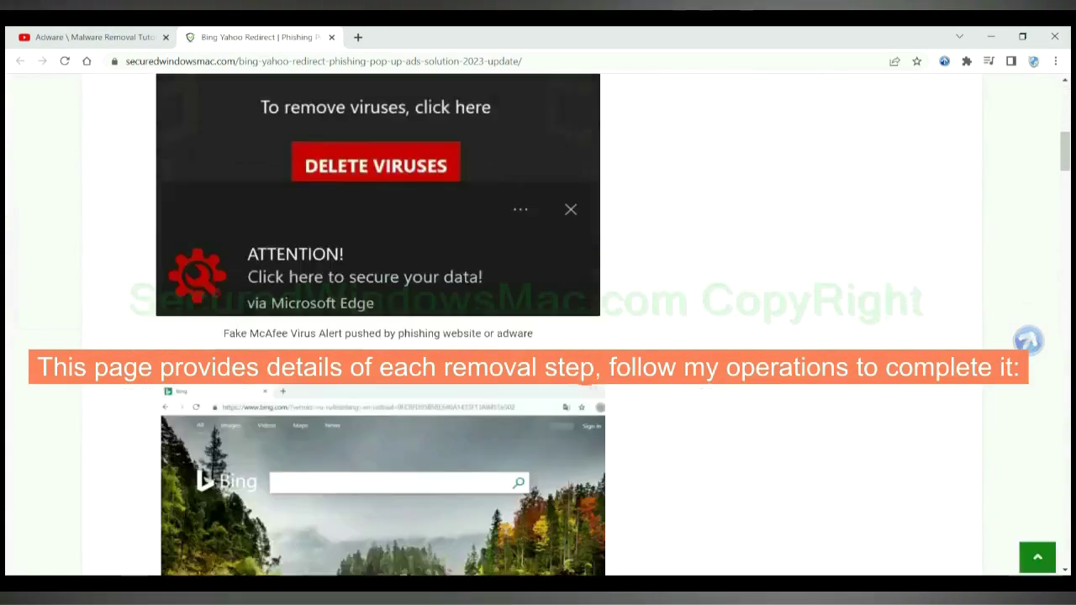
scroll(762, 252, down, 4)
scroll(583, 373, down, 1)
scroll(583, 373, down, 1)
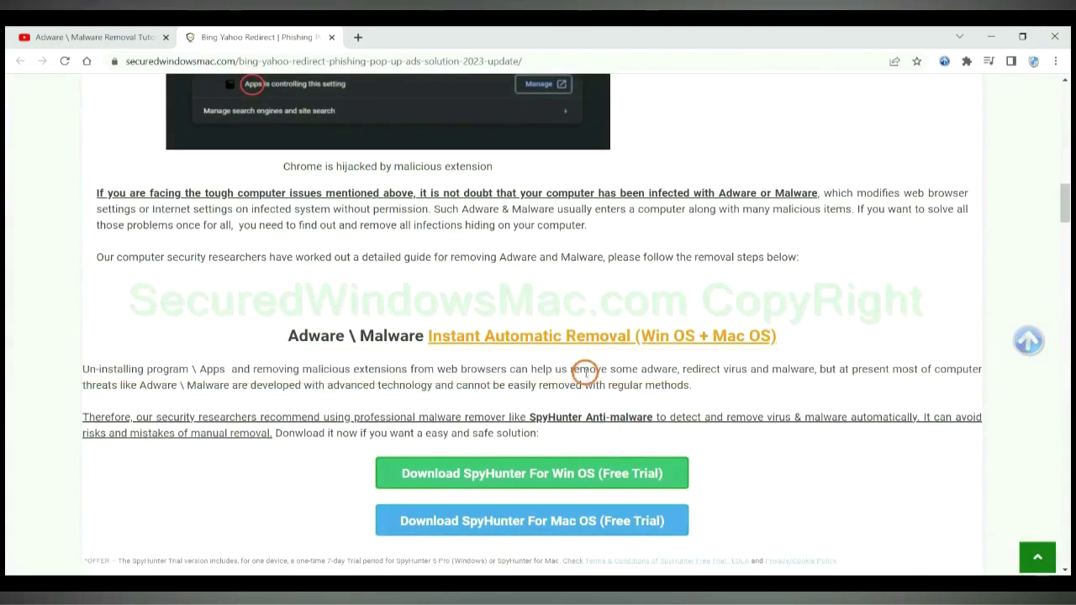
scroll(583, 373, down, 1)
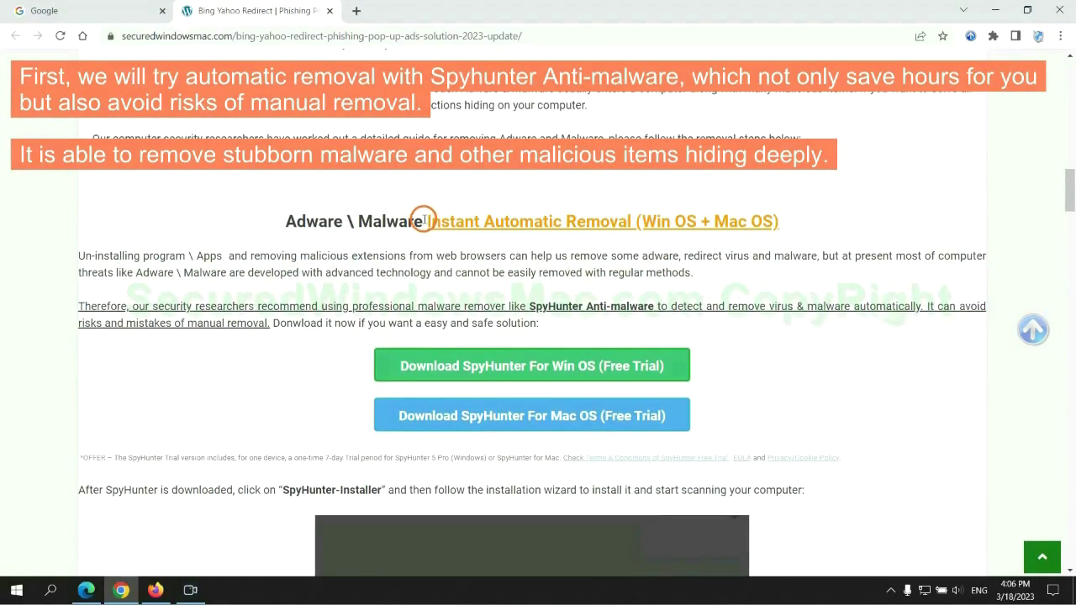
drag(425, 219, 631, 221)
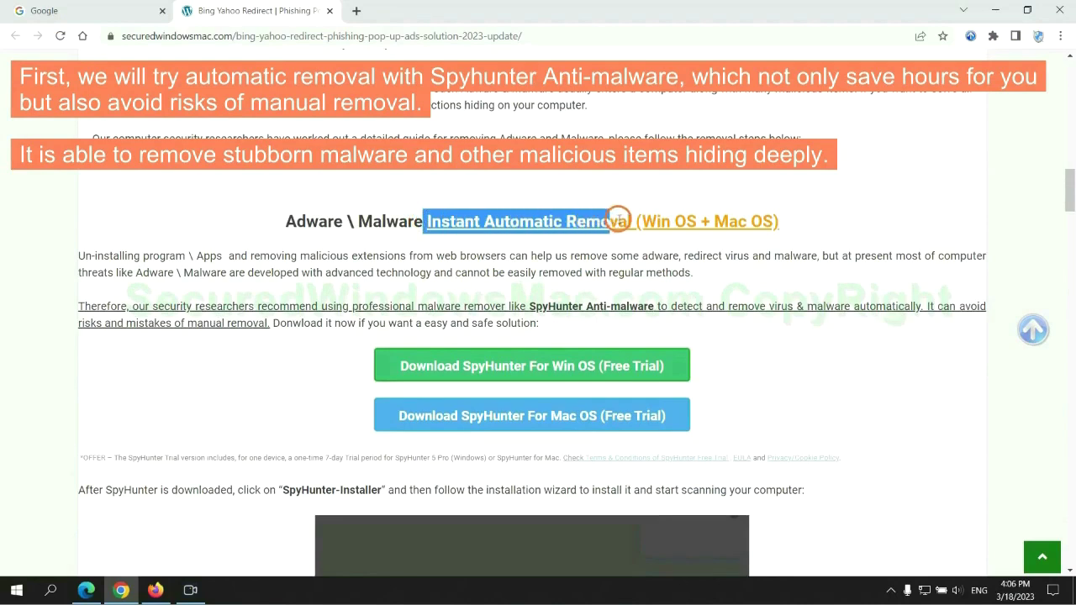
click(536, 187)
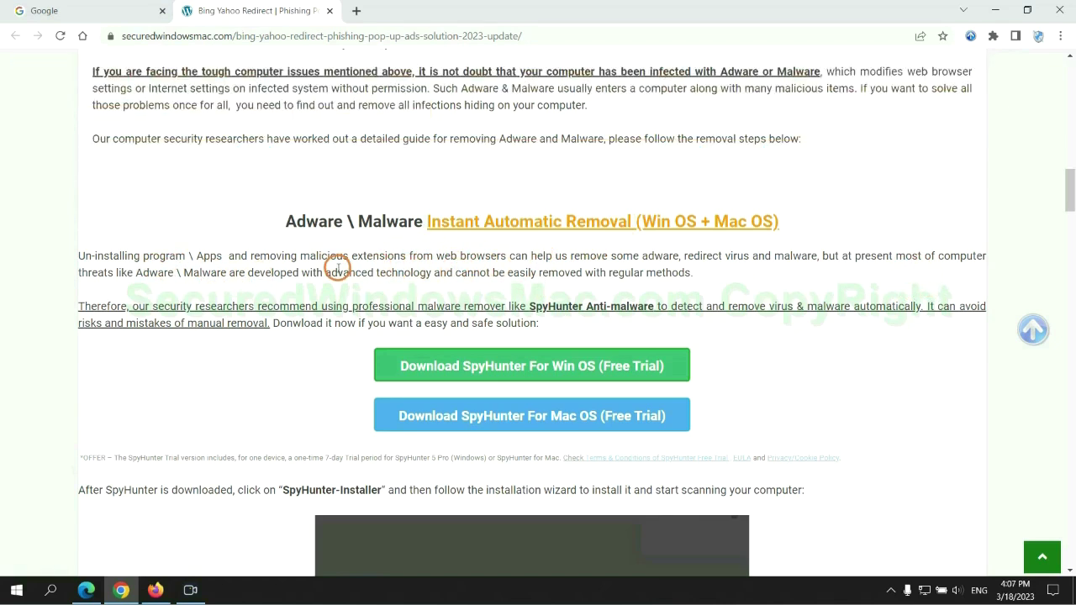
scroll(534, 304, down, 1)
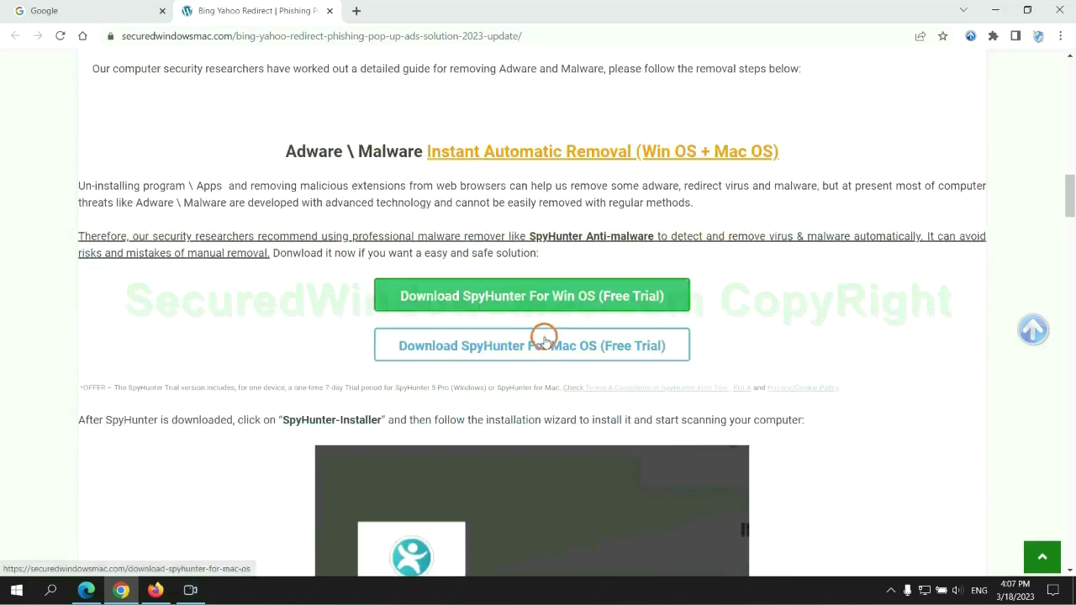
Download the SpyHunter for Win OS installer, keeping it past the harmful-file warning.
scroll(543, 337, down, 1)
scroll(538, 328, down, 1)
click(544, 157)
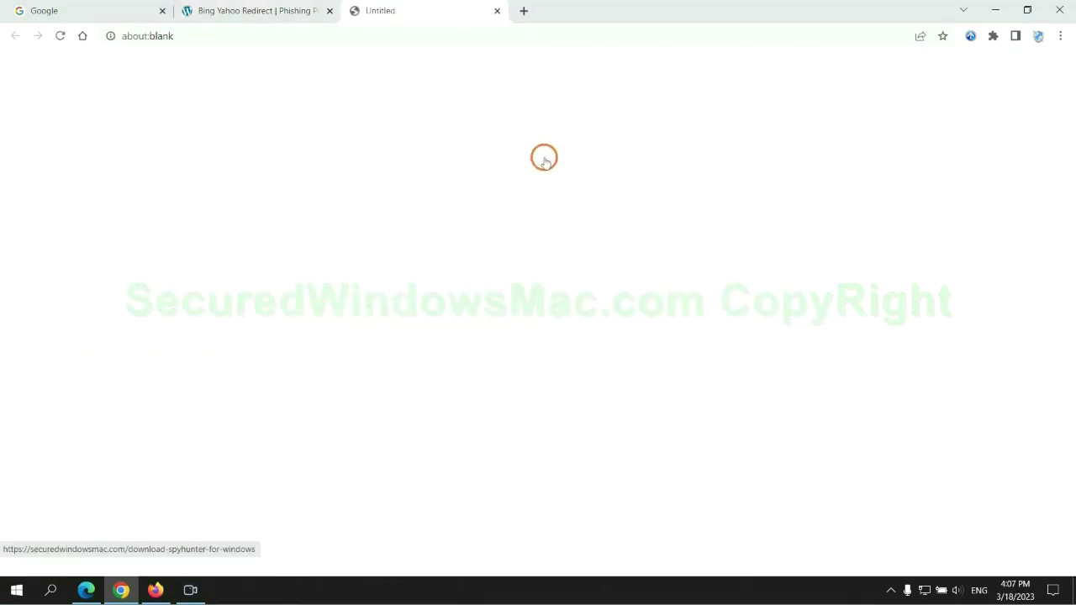
click(263, 556)
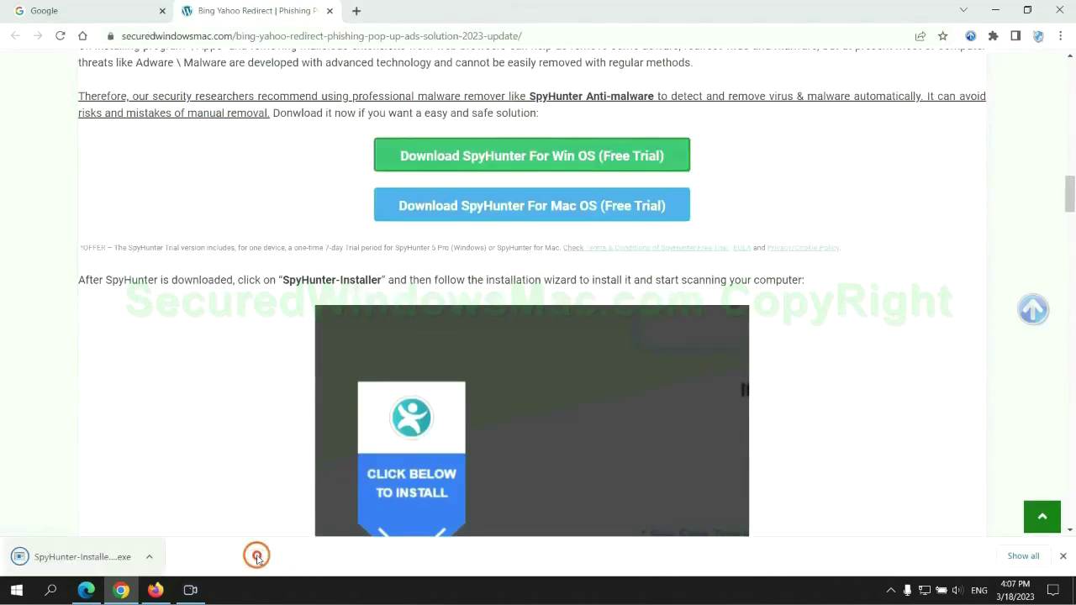
Run SpyHunter-Installer.exe, accept the EULA, scan the PC, then choose the 7-day free trial.
click(102, 559)
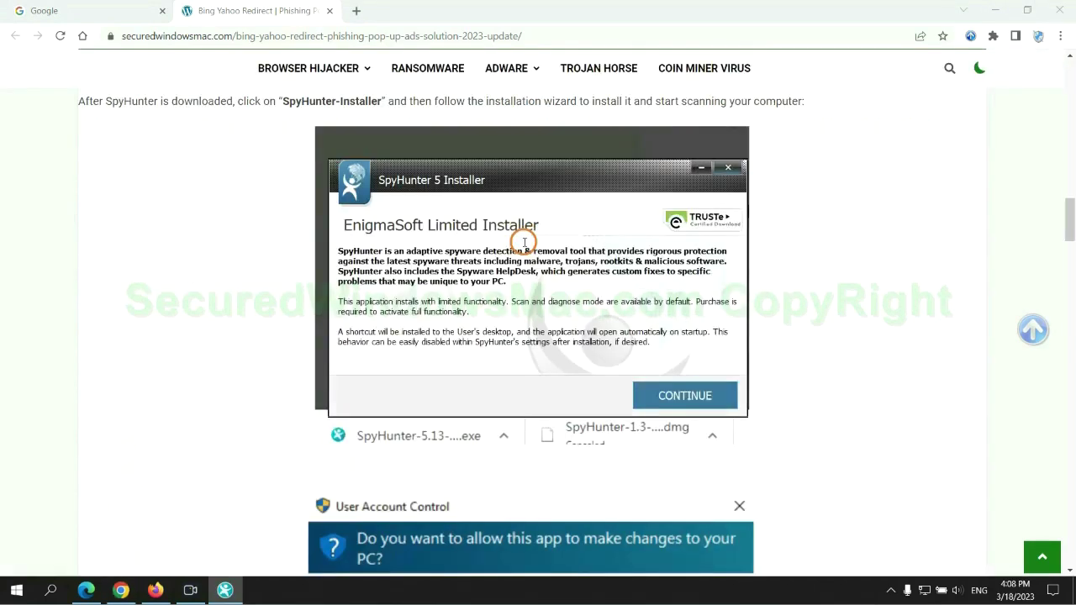
click(709, 396)
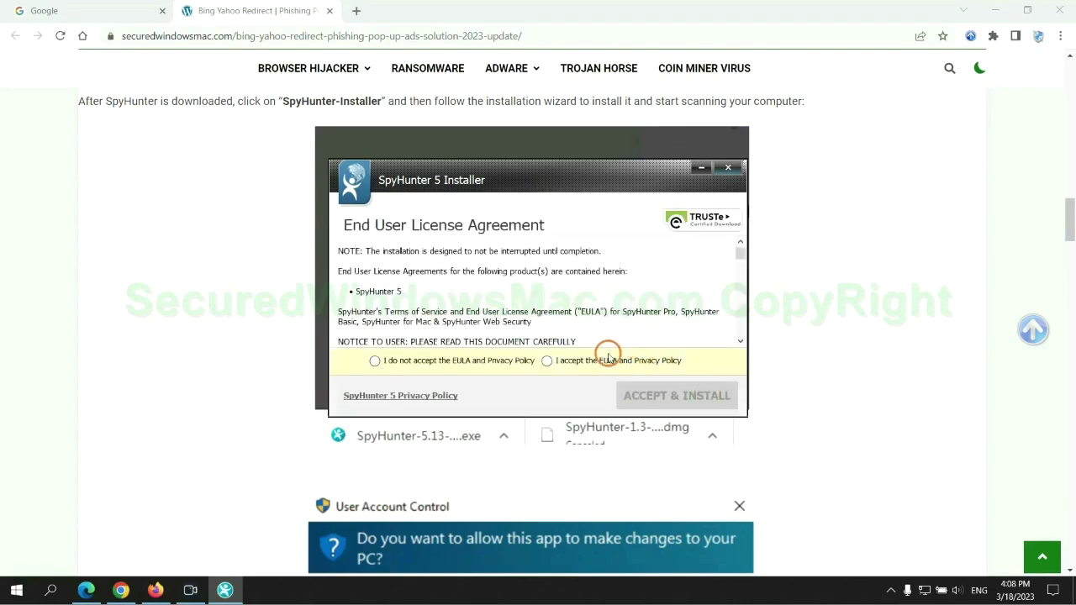
click(546, 361)
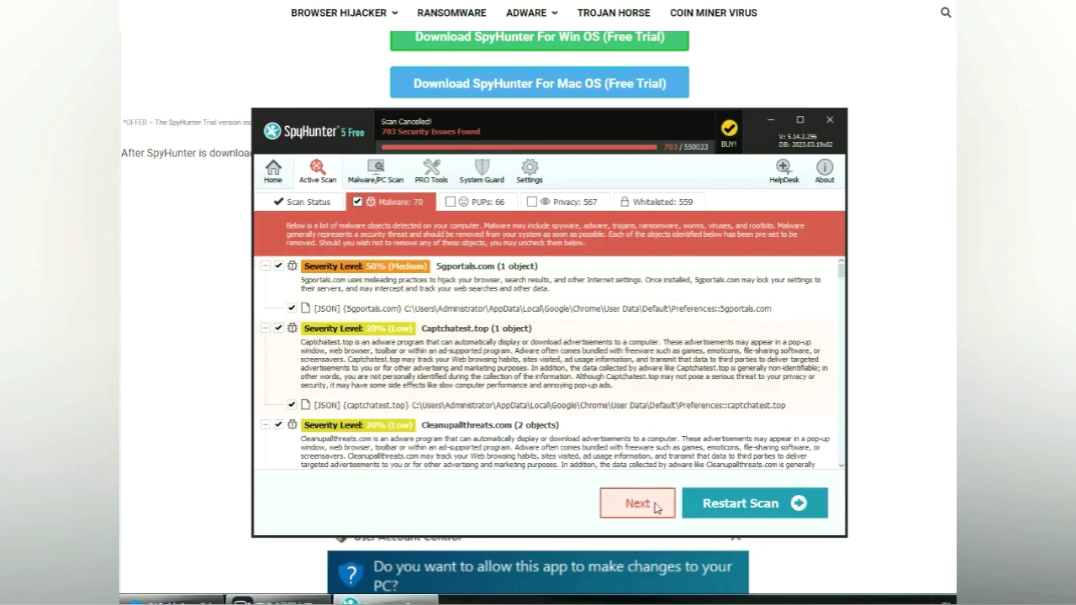
click(658, 507)
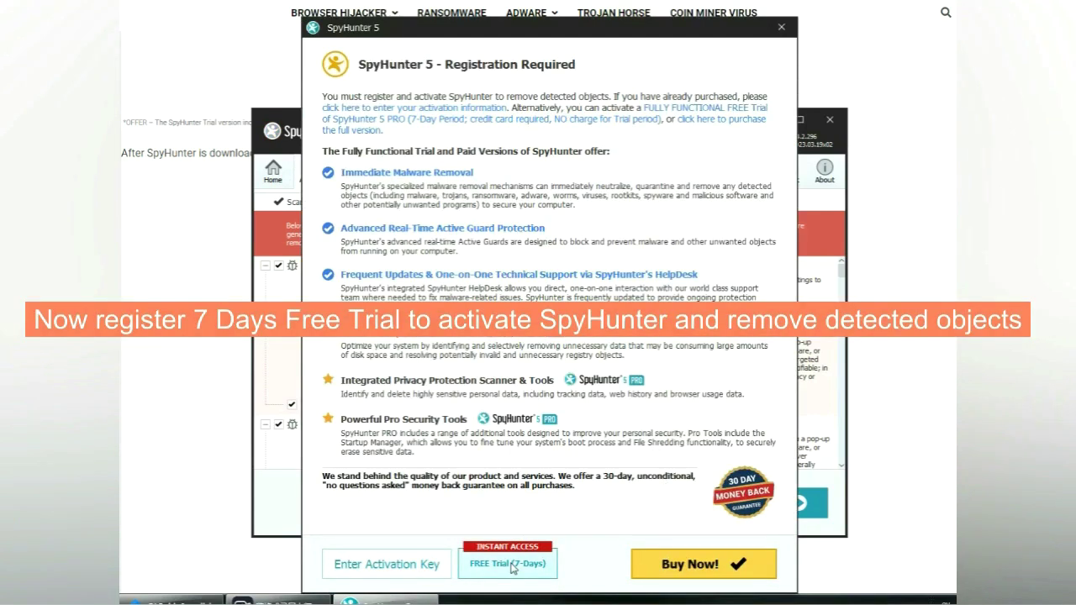
click(509, 565)
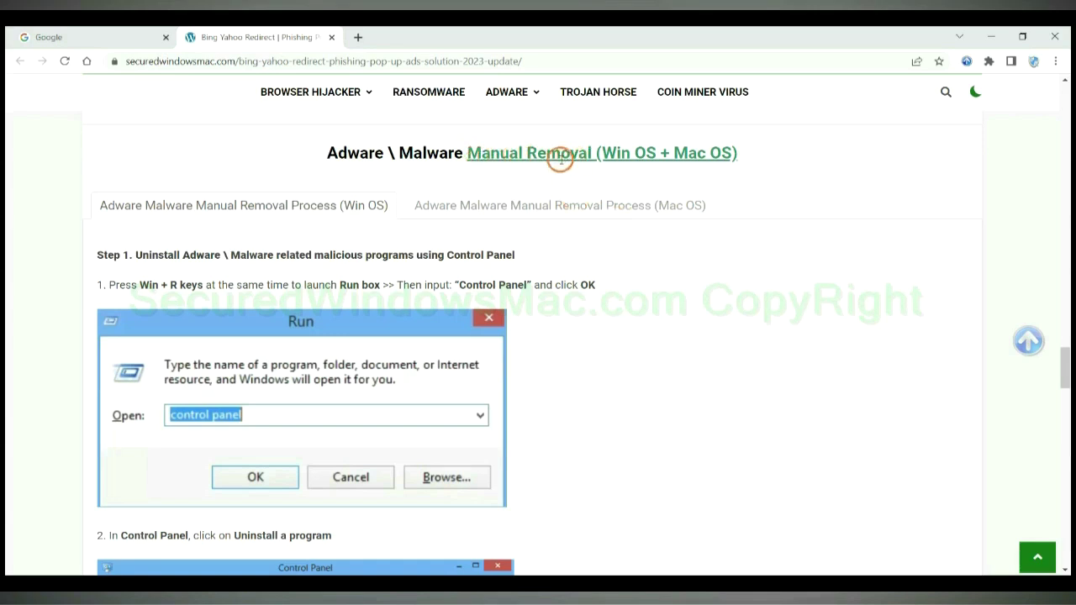
Highlight the Manual Removal (Win OS) heading and scroll to Step 1's Control Panel uninstall.
drag(600, 154, 660, 155)
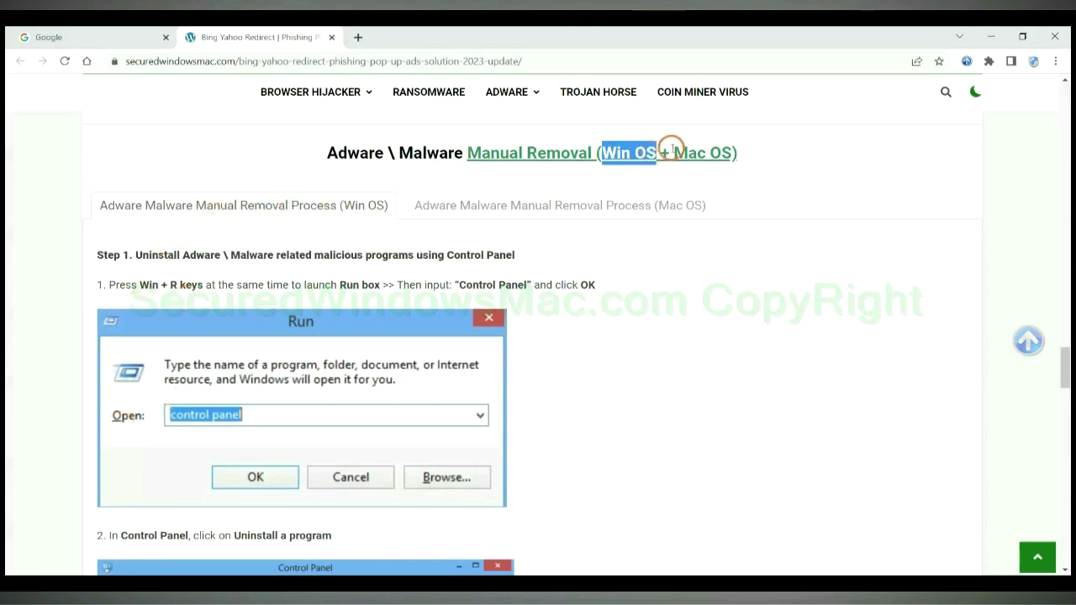
drag(673, 152, 733, 152)
click(552, 205)
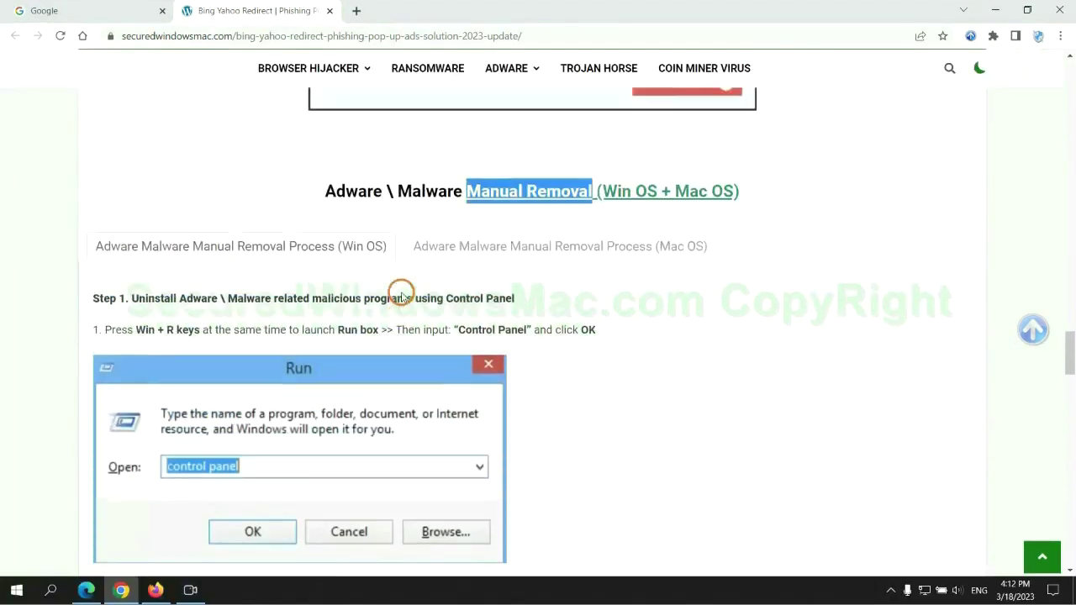
scroll(401, 296, up, 1)
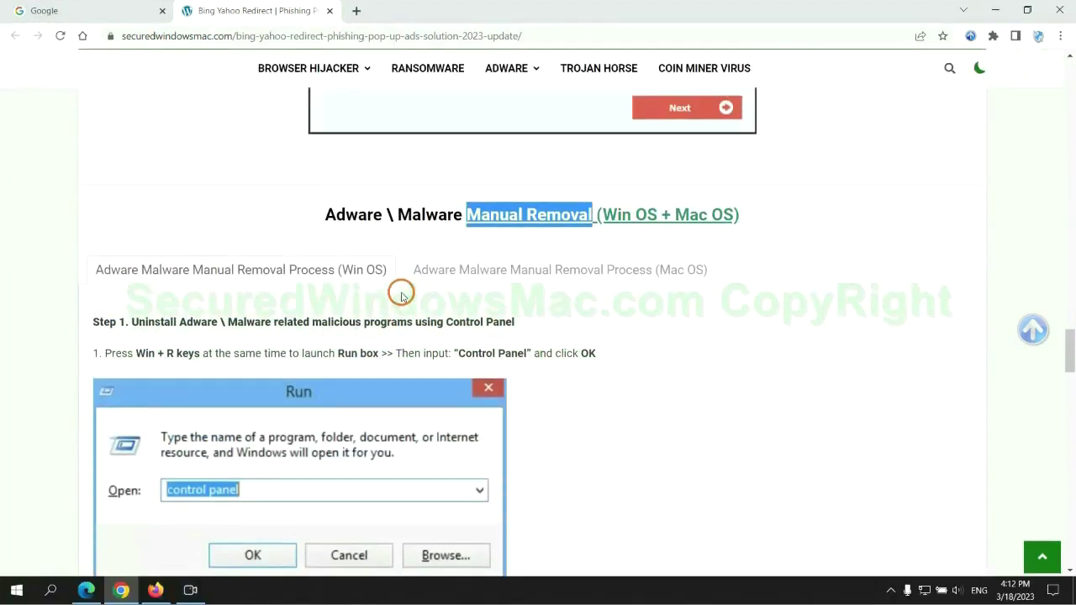
scroll(336, 277, down, 1)
scroll(252, 219, down, 1)
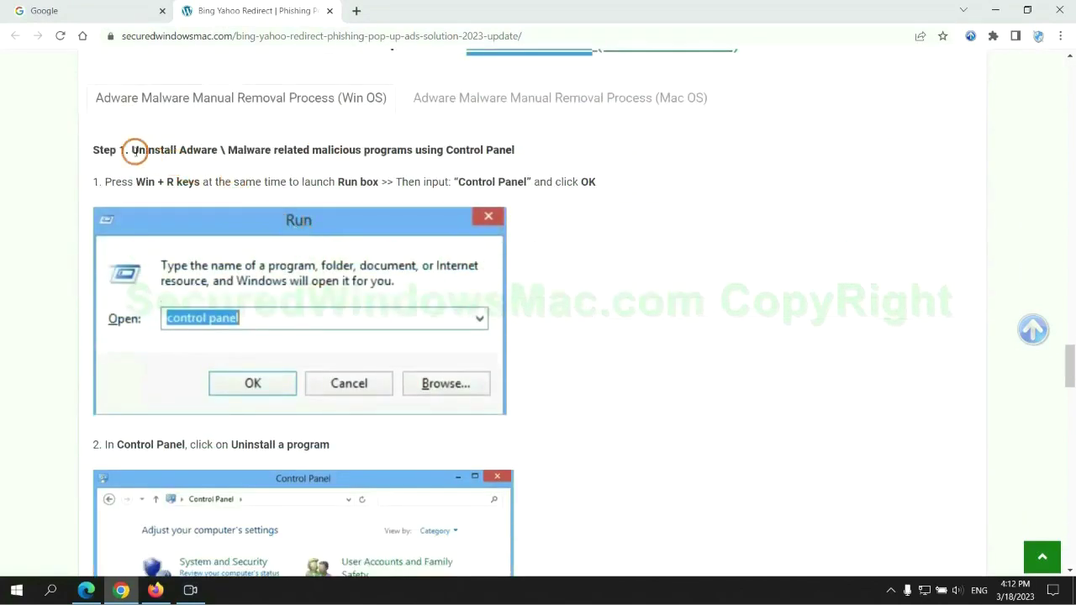
drag(147, 151, 405, 153)
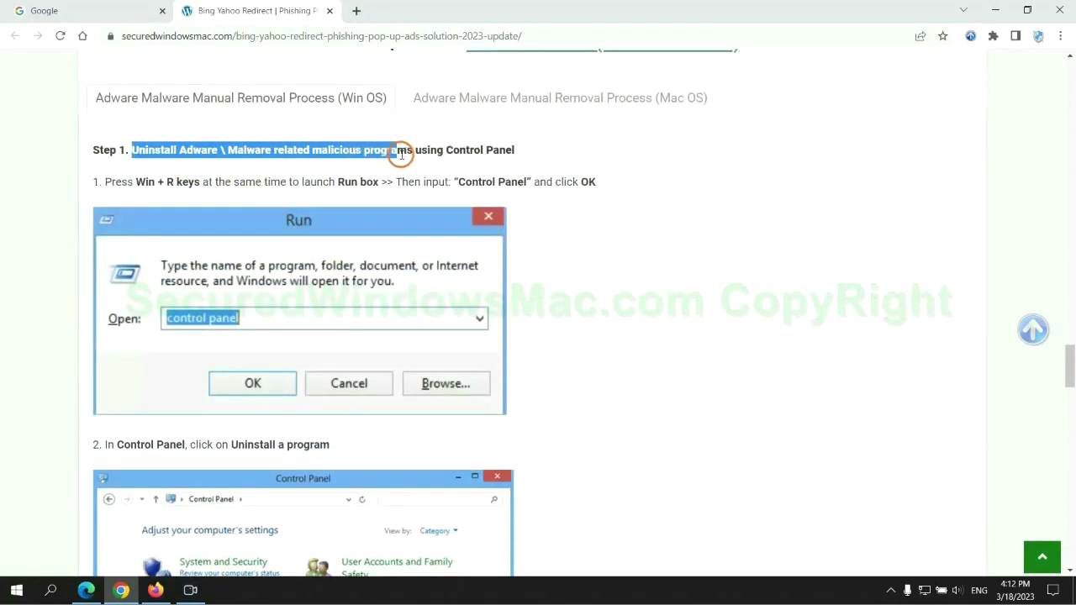
click(714, 218)
scroll(670, 219, down, 2)
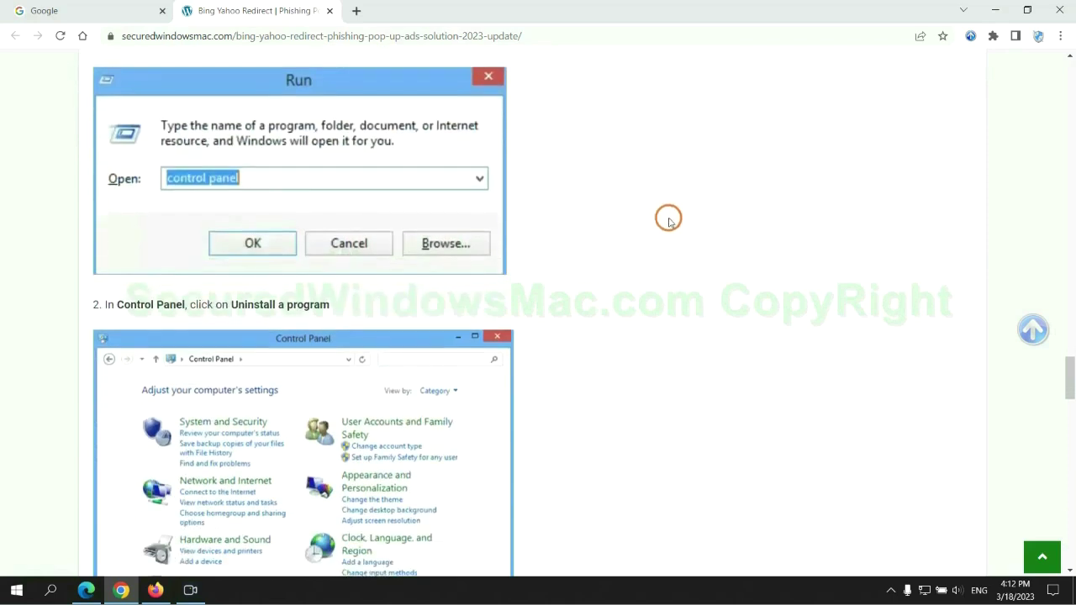
key(super+r)
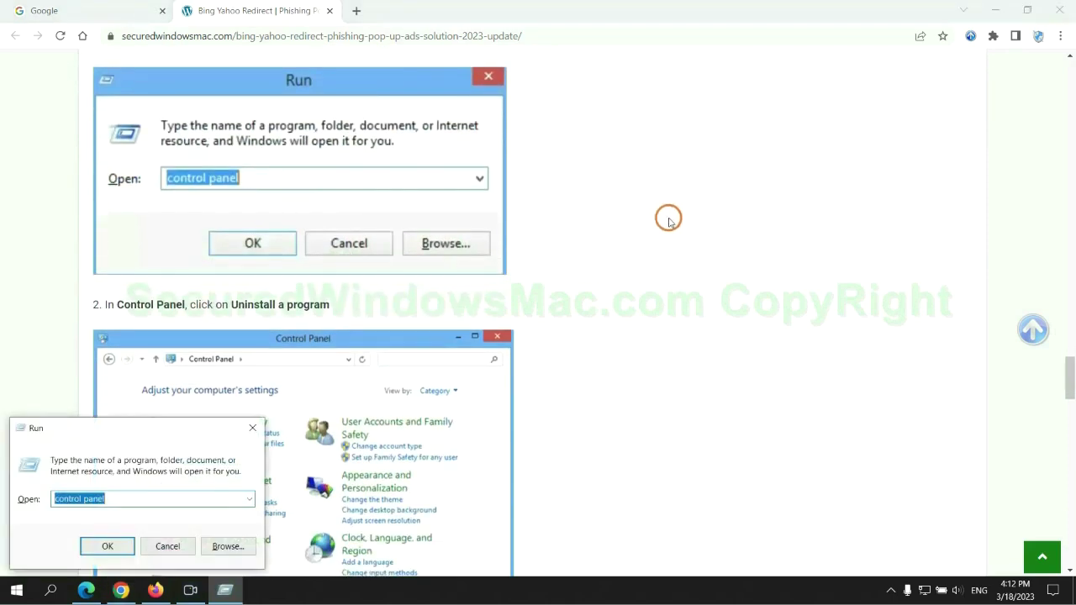
text(cont)
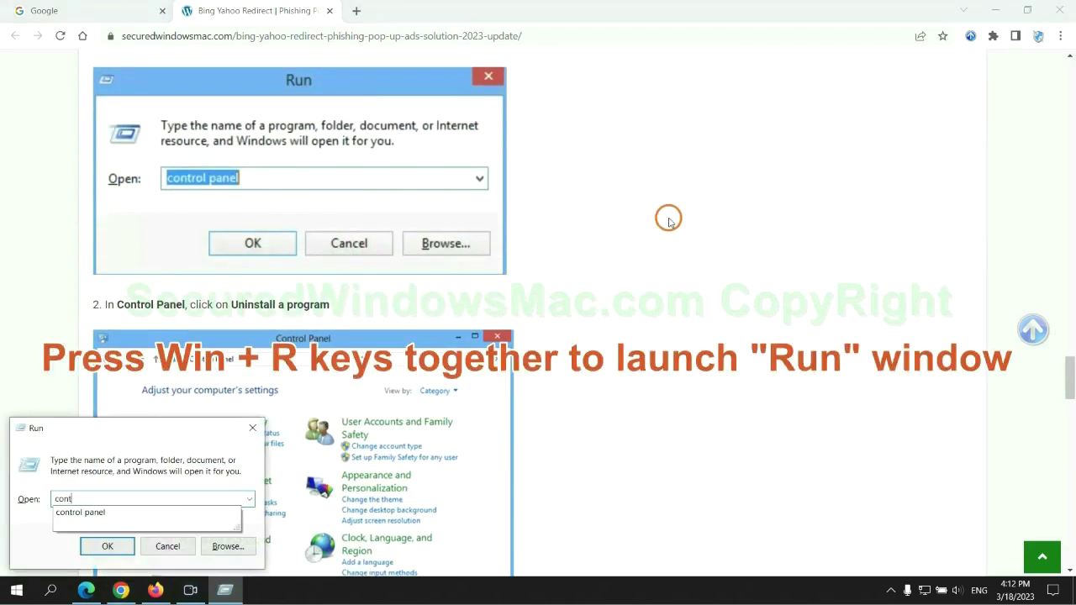
text(rol pa)
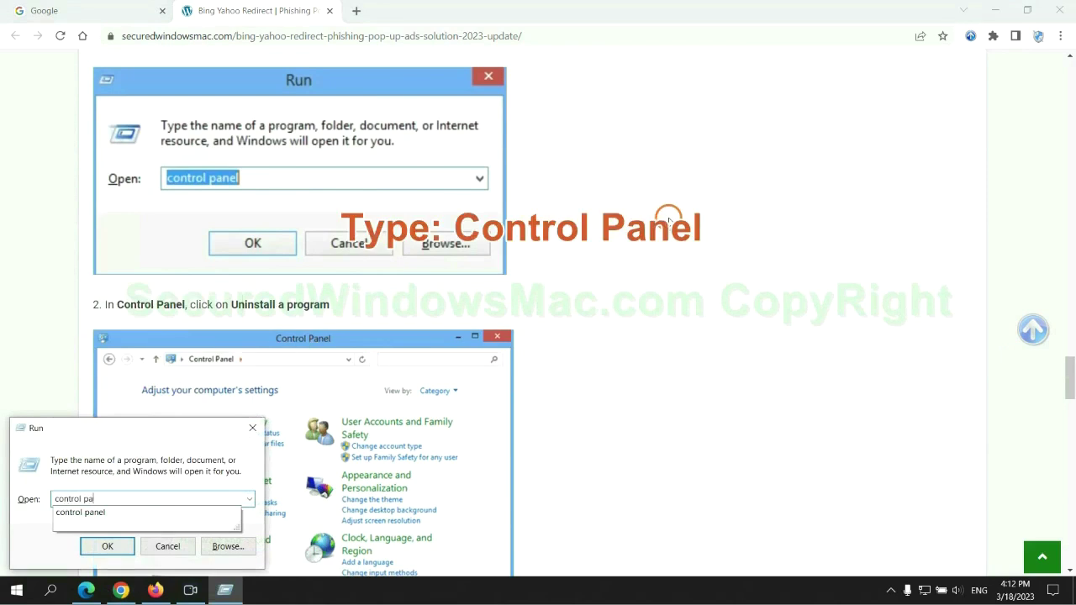
text(l)
key(Return)
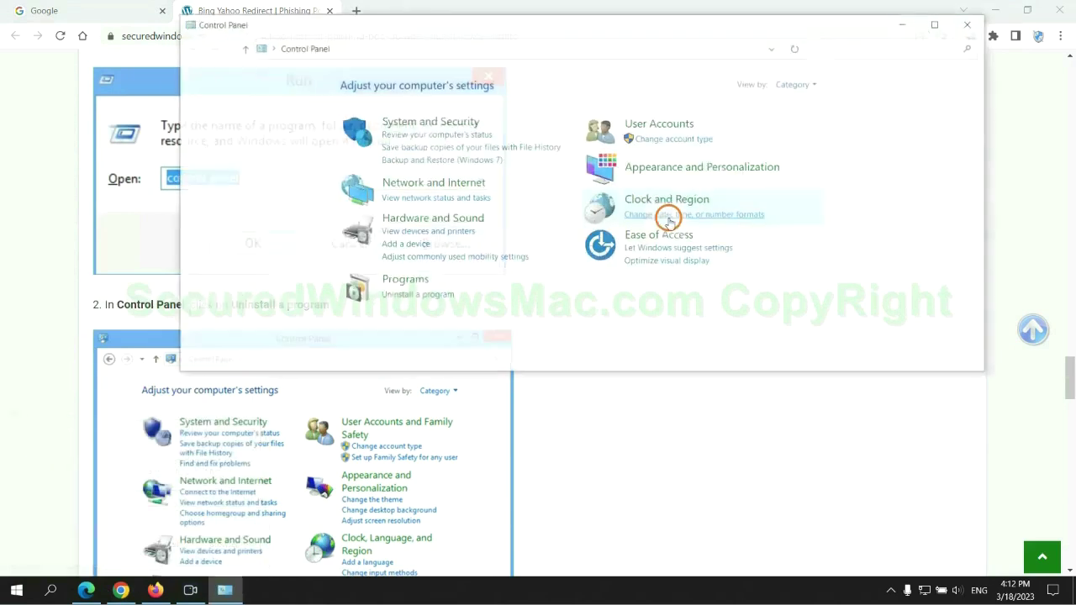
click(427, 295)
right_click(370, 198)
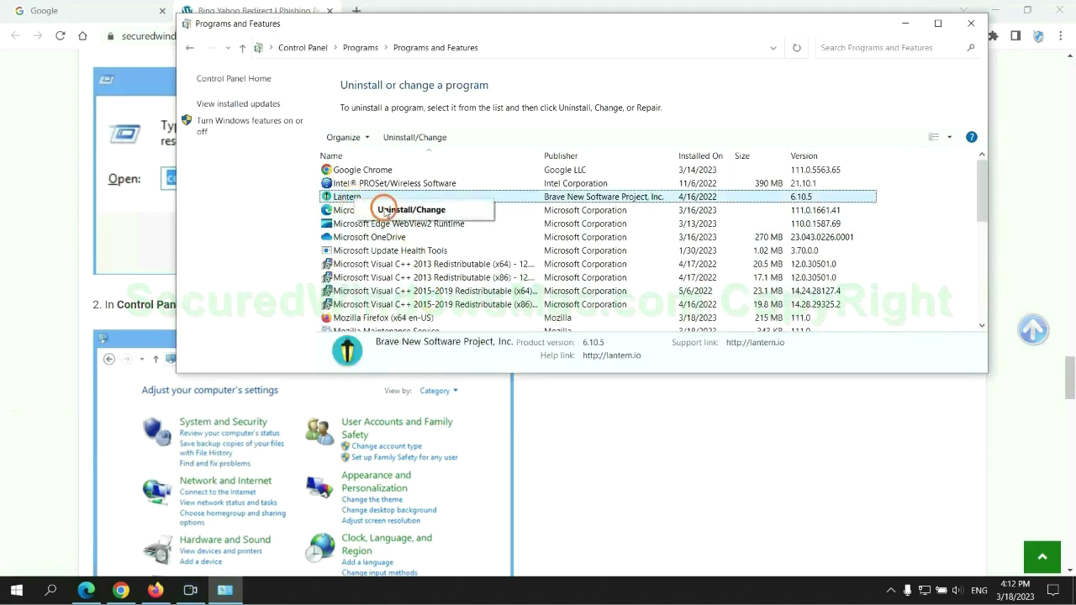
Scroll the guide to Step 2 on removing malicious browser extensions.
click(969, 23)
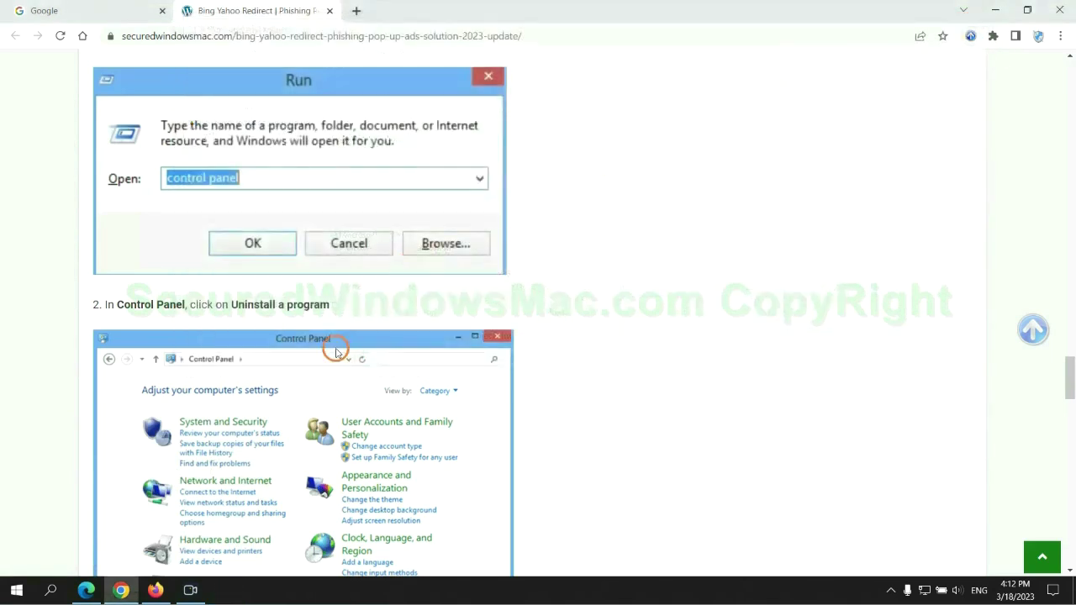
scroll(316, 360, down, 6)
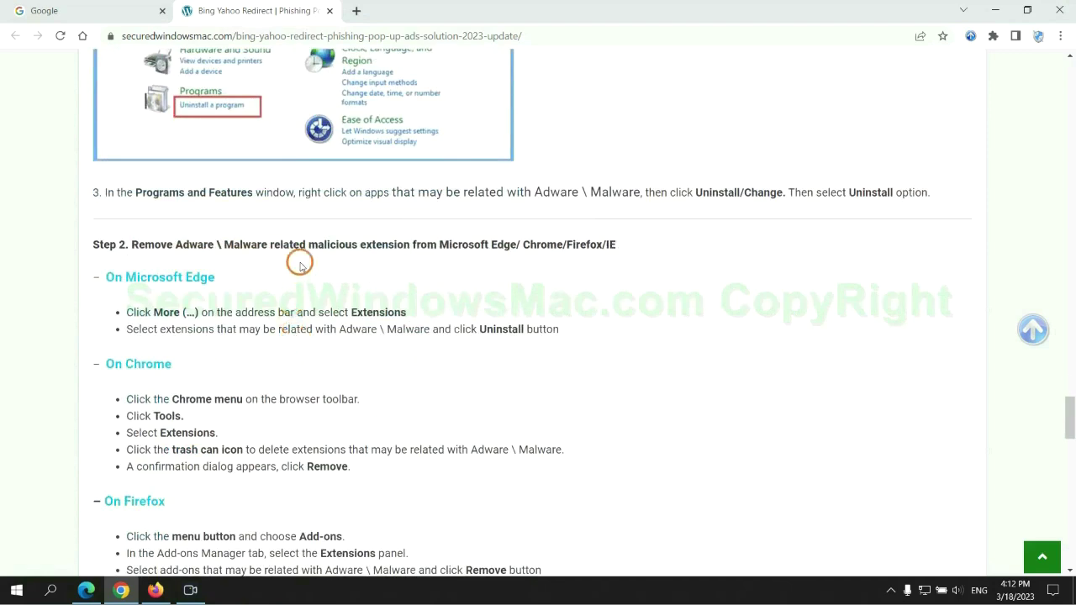
drag(304, 245, 412, 245)
click(430, 264)
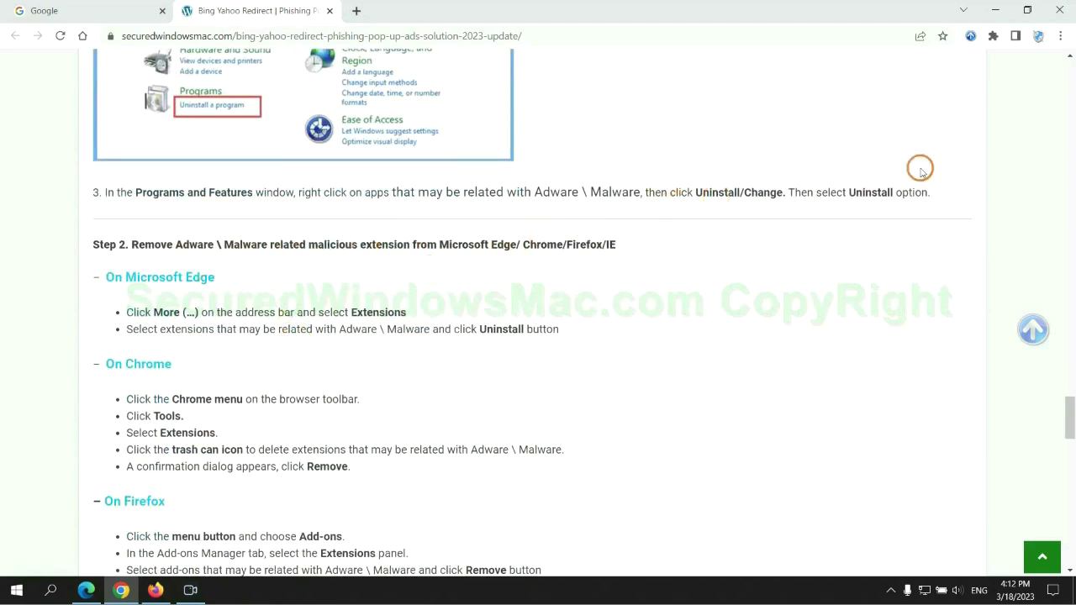
Remove the McAfee WebAdvisor extension from Edge's extension management page.
click(86, 588)
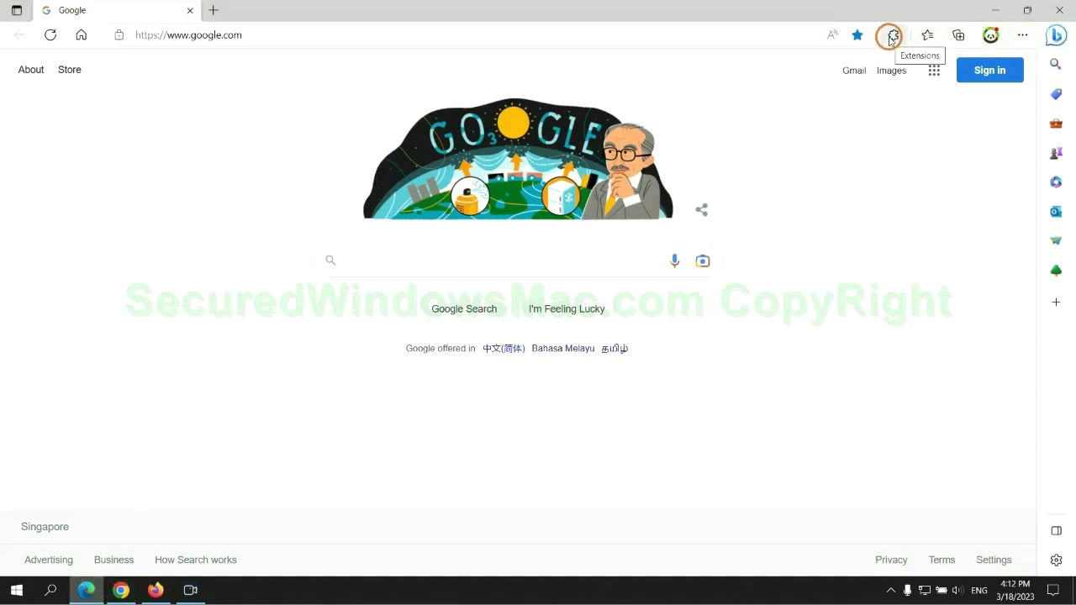
click(892, 37)
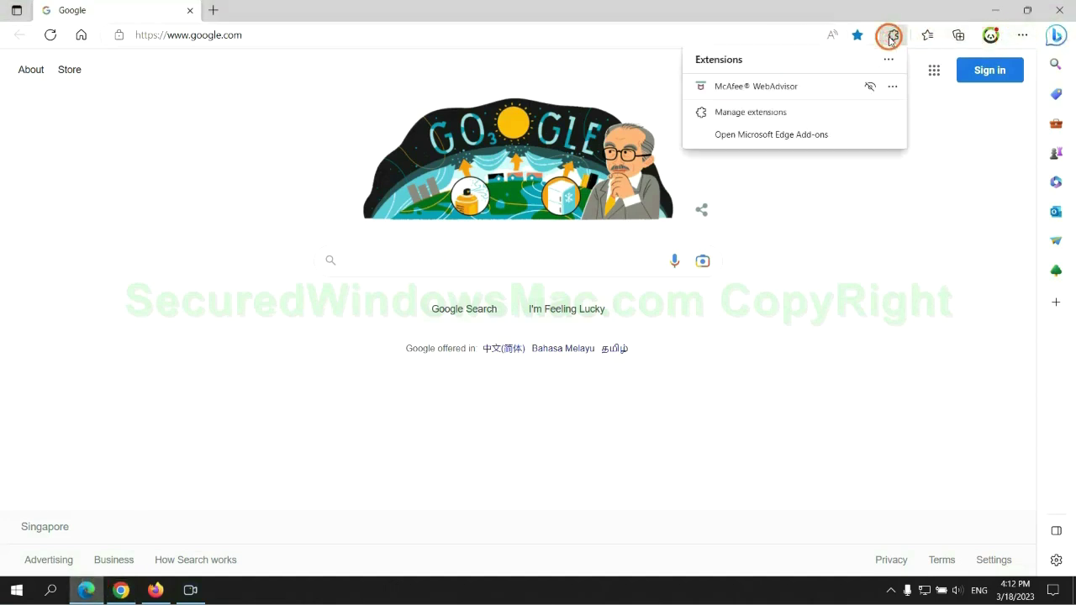
click(746, 112)
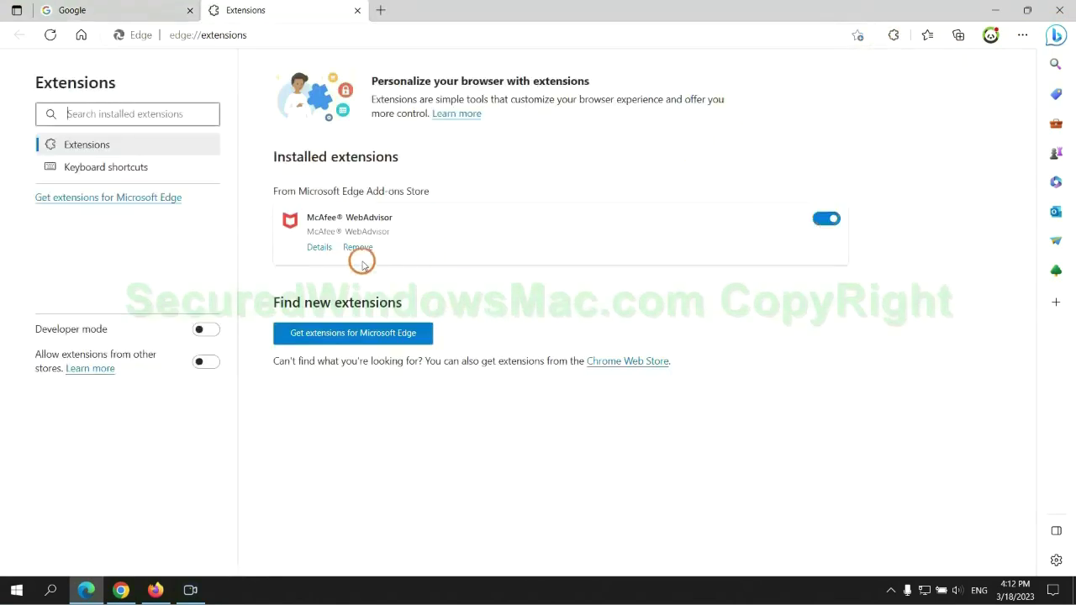
click(358, 249)
click(773, 133)
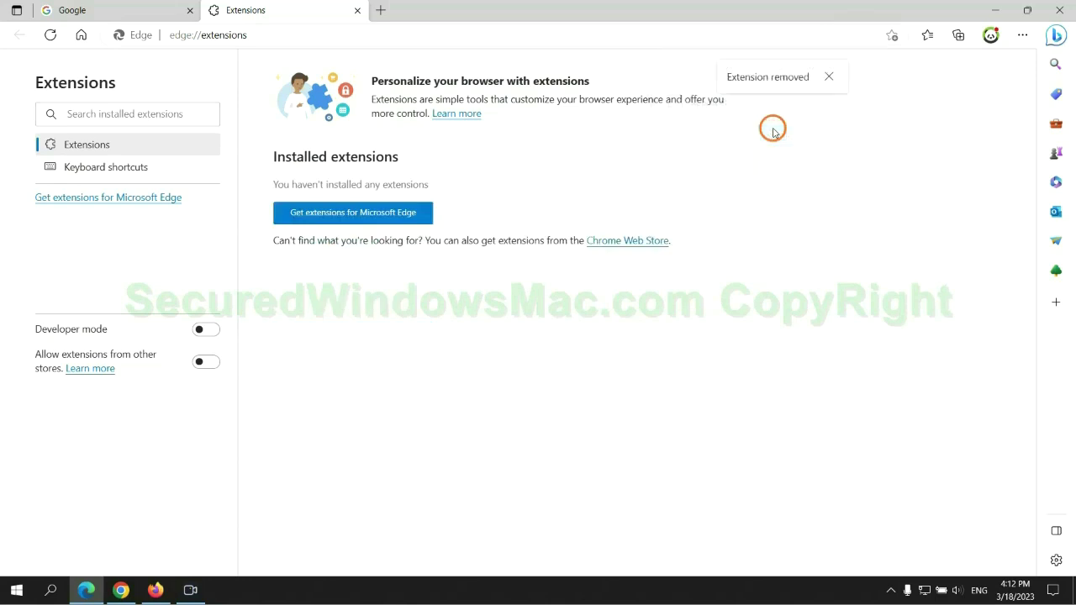
Close Edge's extensions page and show Chrome's installed extensions list.
click(358, 10)
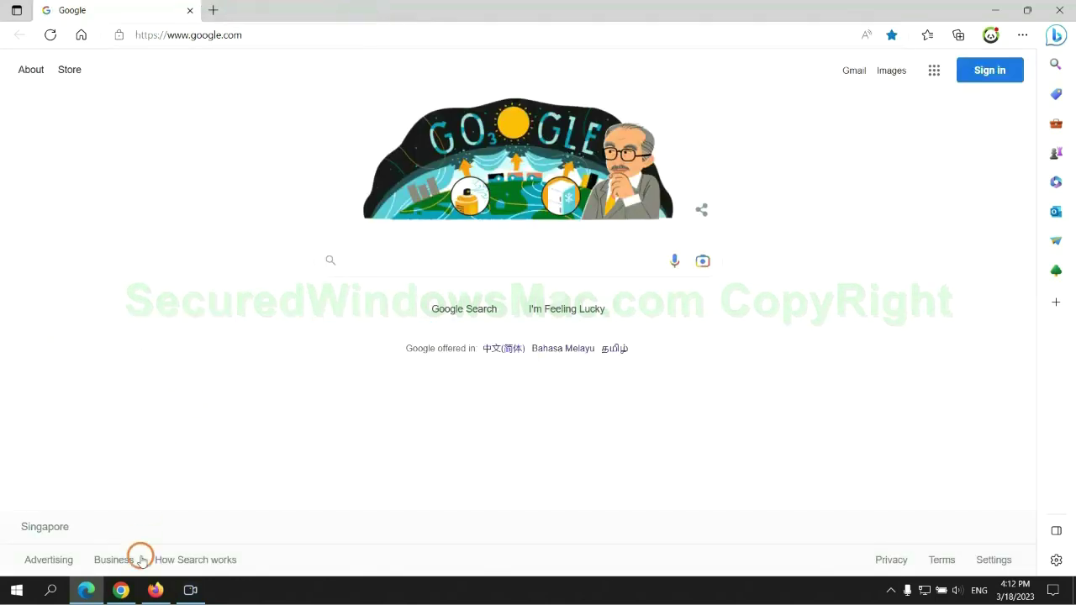
click(132, 596)
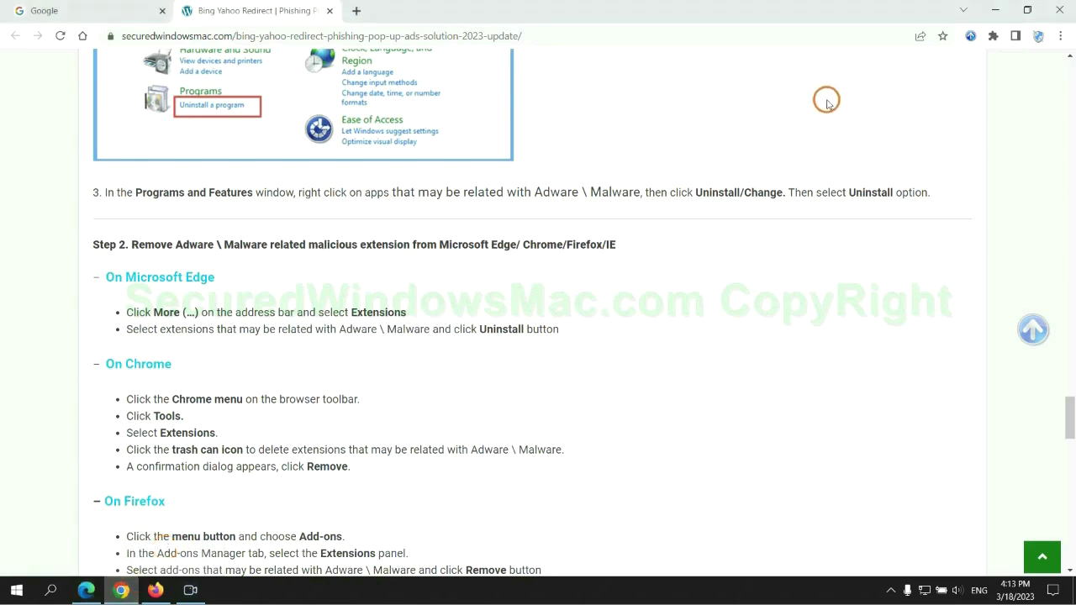
click(993, 36)
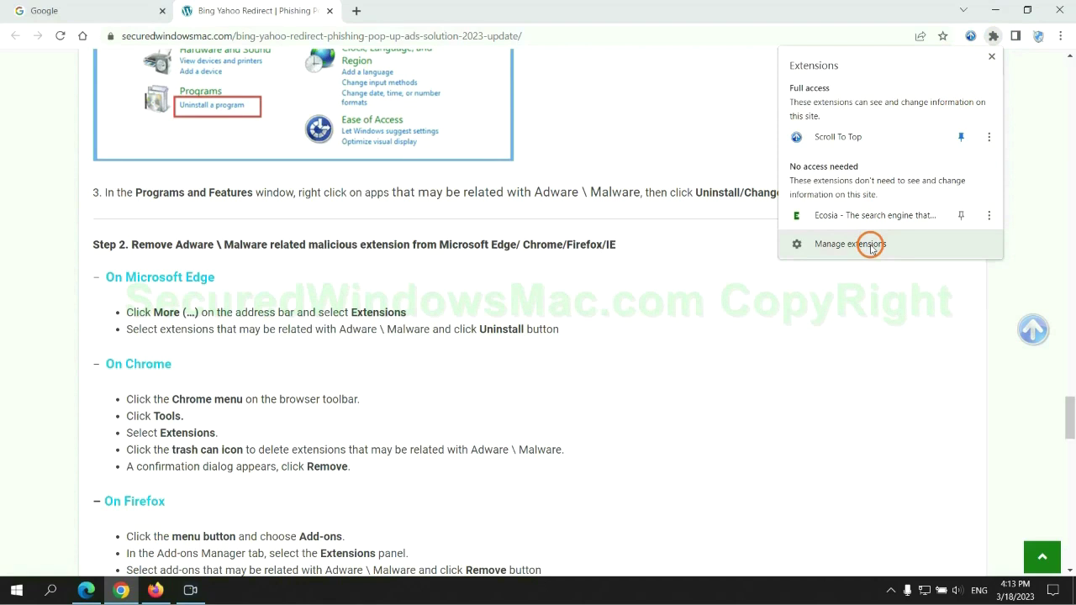
Remove the Ecosia extension from Chrome's extensions page and close its farewell tab.
click(871, 246)
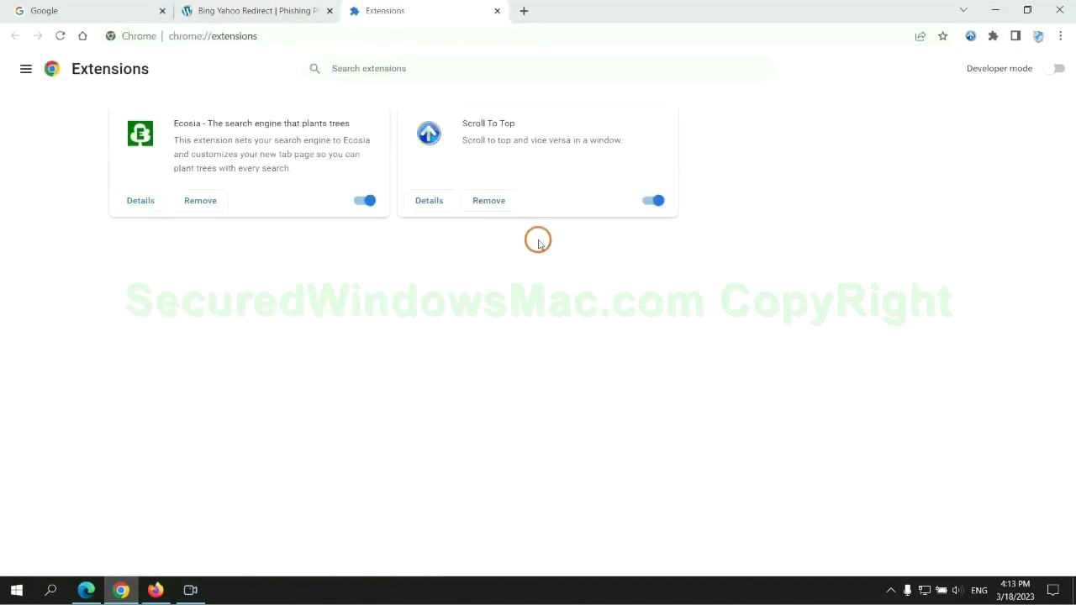
click(200, 200)
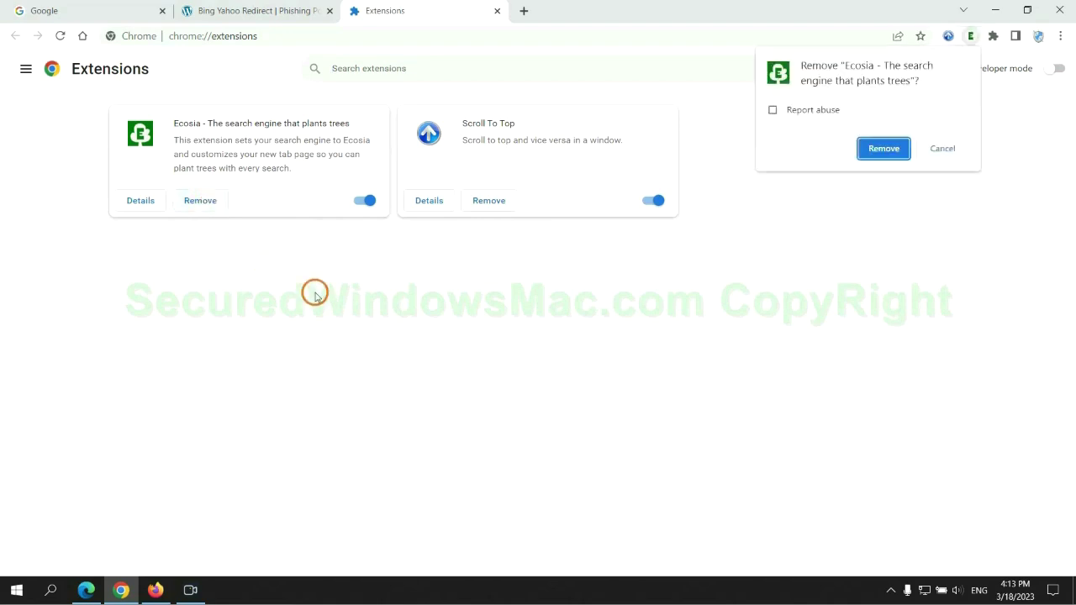
click(889, 150)
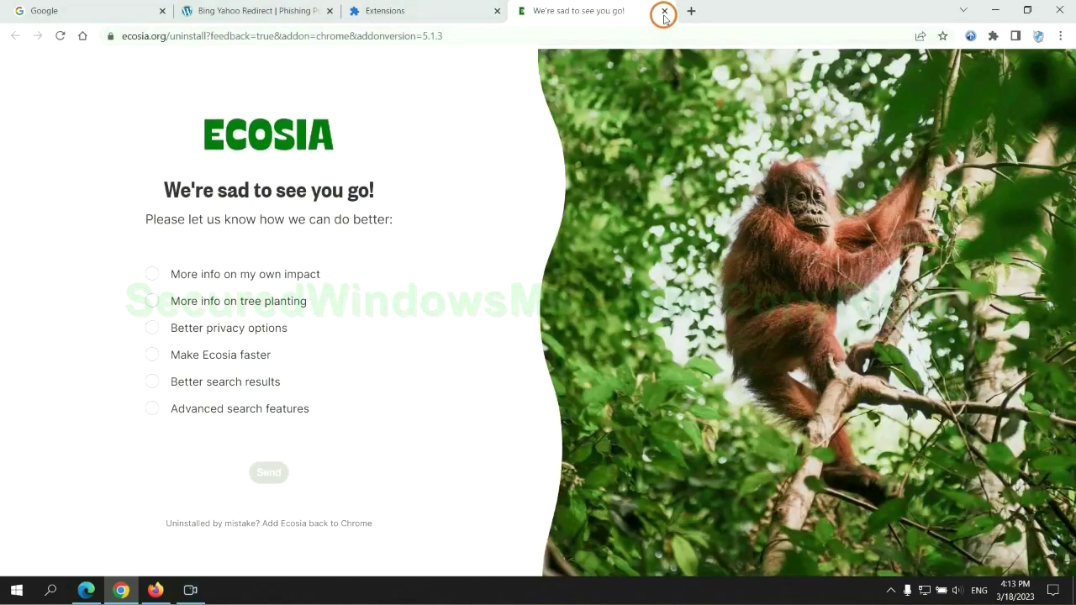
click(664, 10)
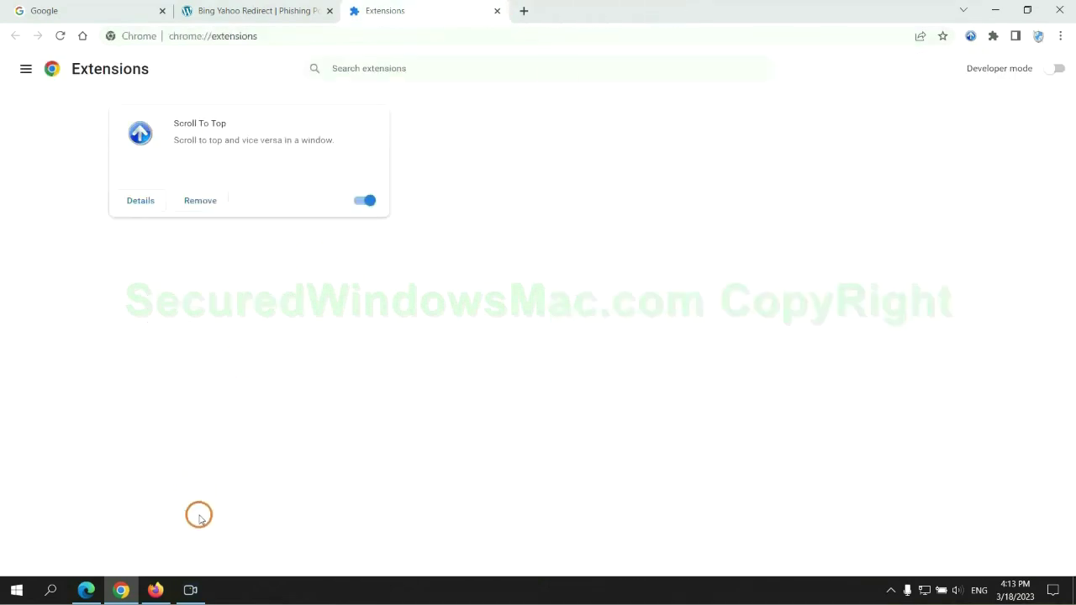
Remove Enhancer for YouTube from Firefox's add-ons manager, leaving no extensions enabled.
click(158, 587)
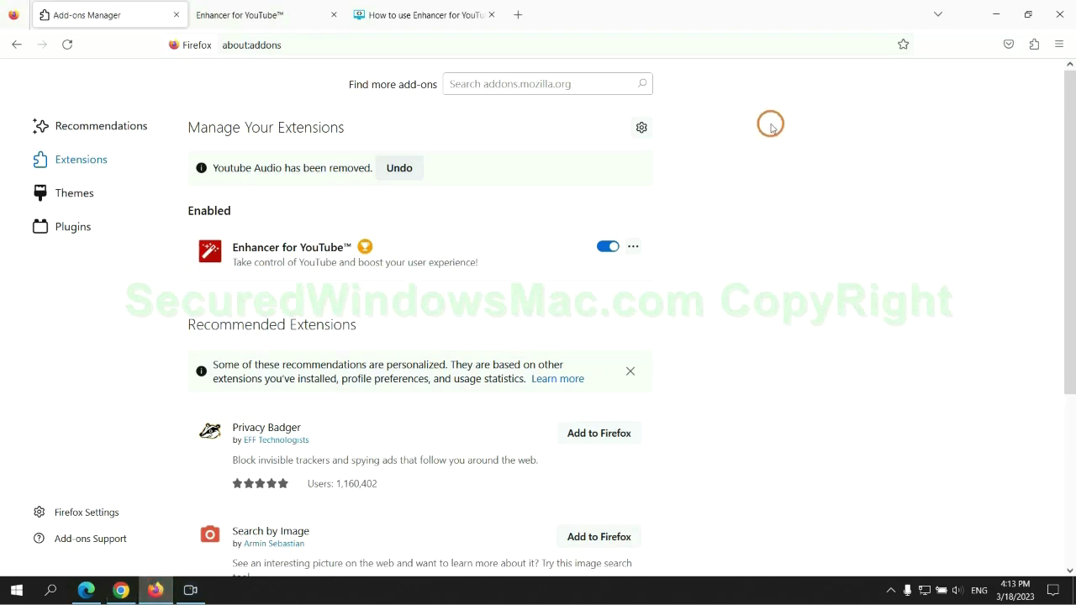
click(1033, 47)
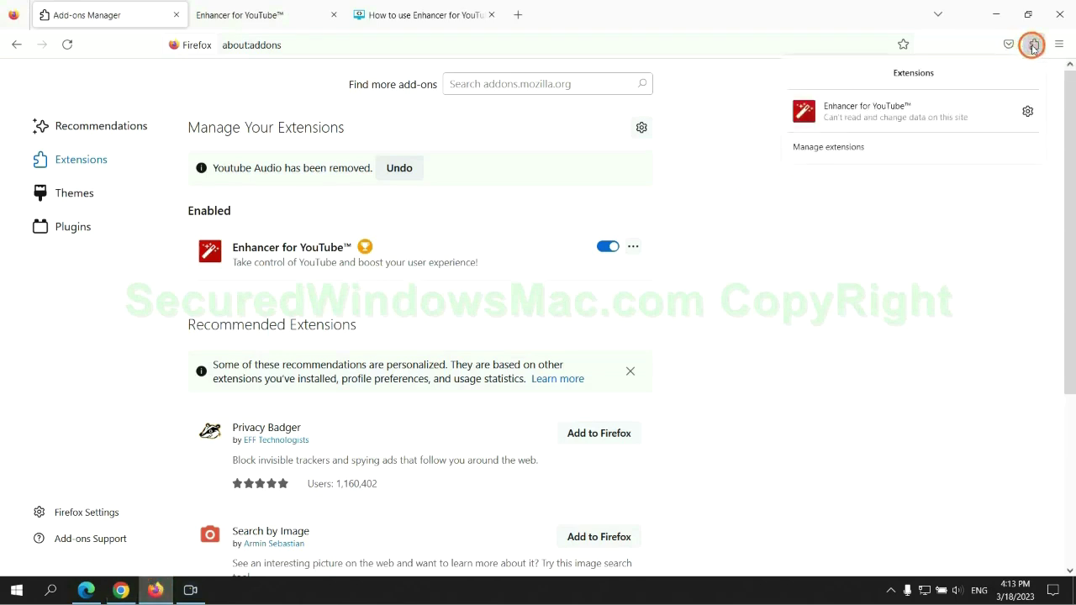
click(925, 145)
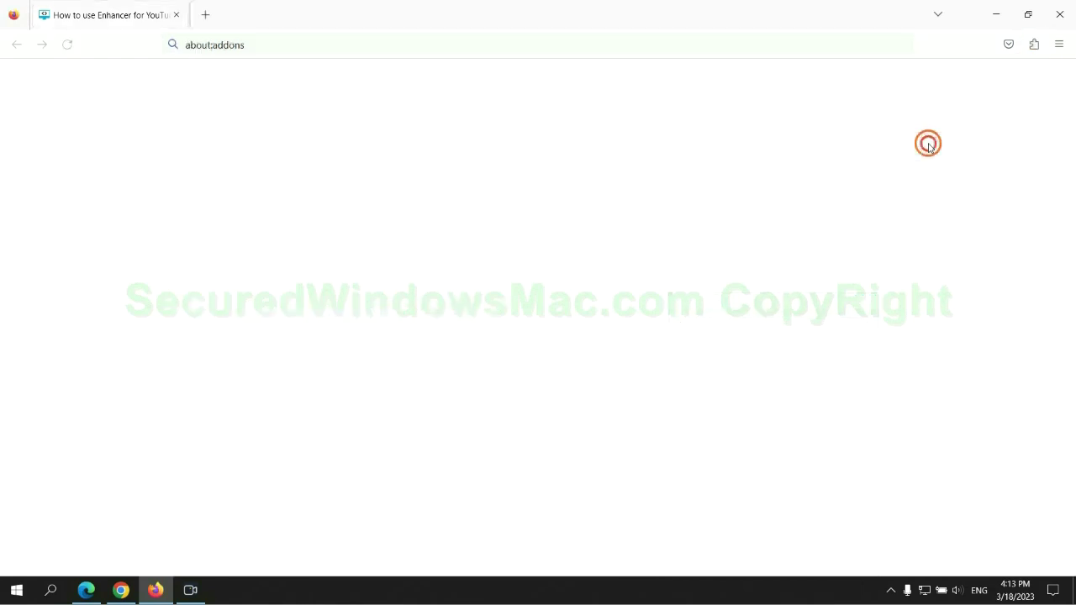
click(633, 204)
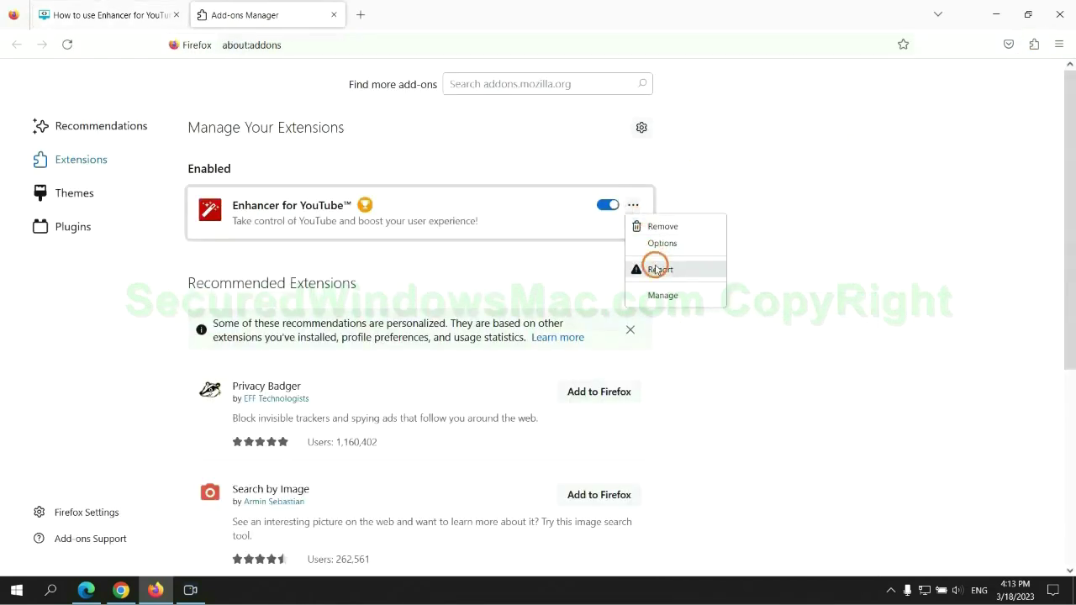
click(660, 226)
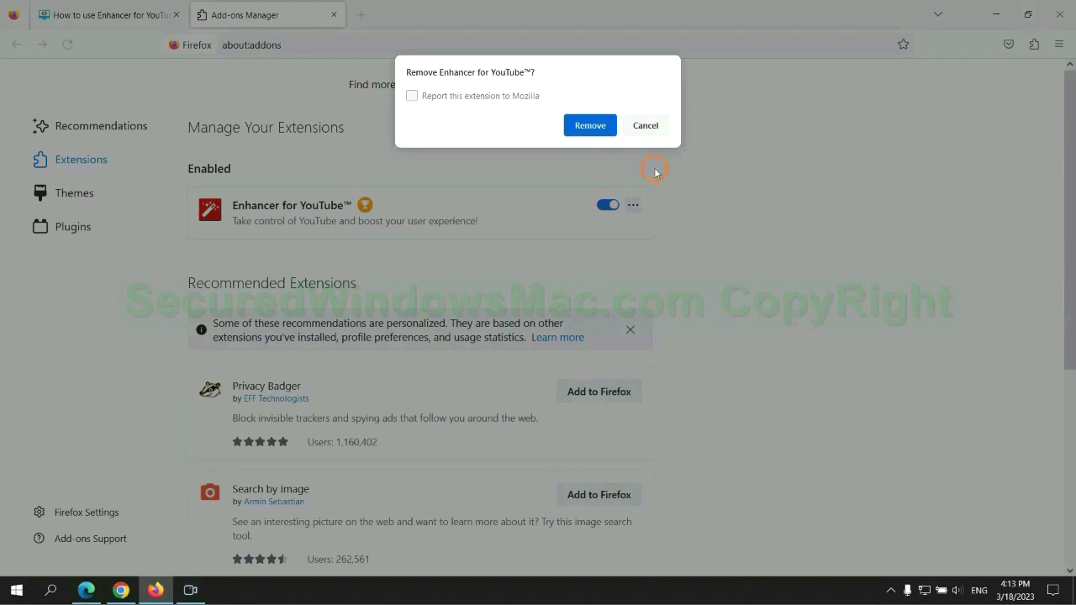
click(598, 135)
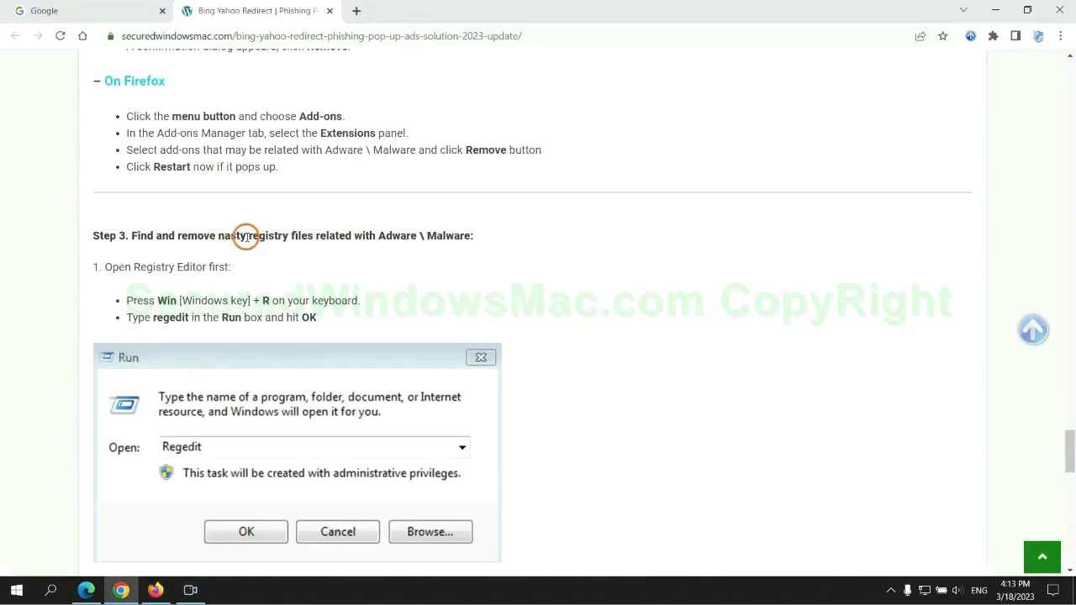
mouse_move(245, 236)
mouse_down()
mouse_move(302, 242)
mouse_move(313, 268)
mouse_up()
Launch Registry Editor by running regedit from the Run box.
click(313, 268)
scroll(313, 267, down, 3)
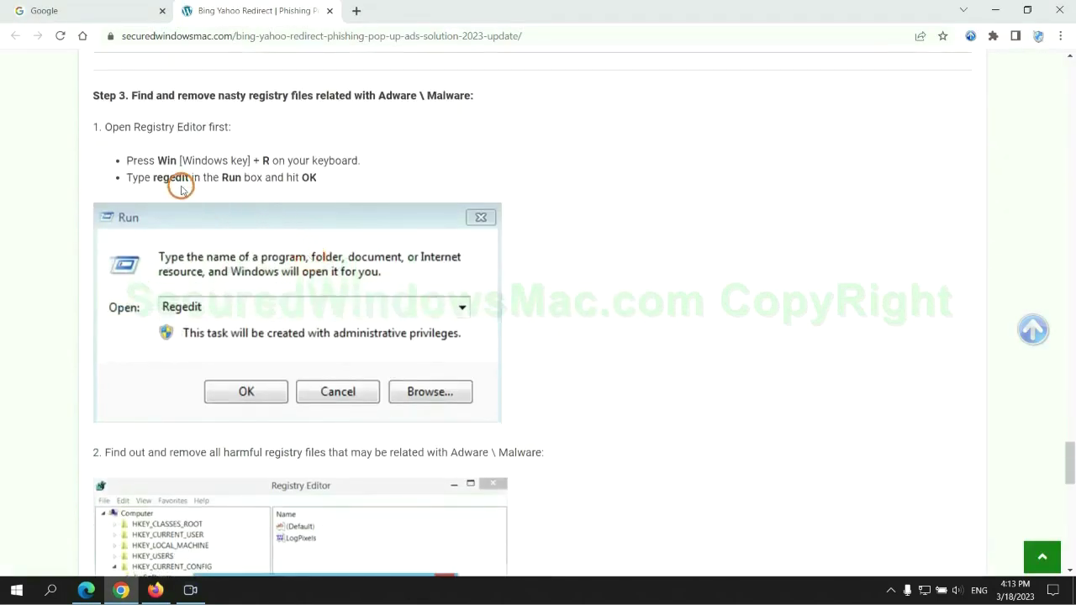
key(super+r)
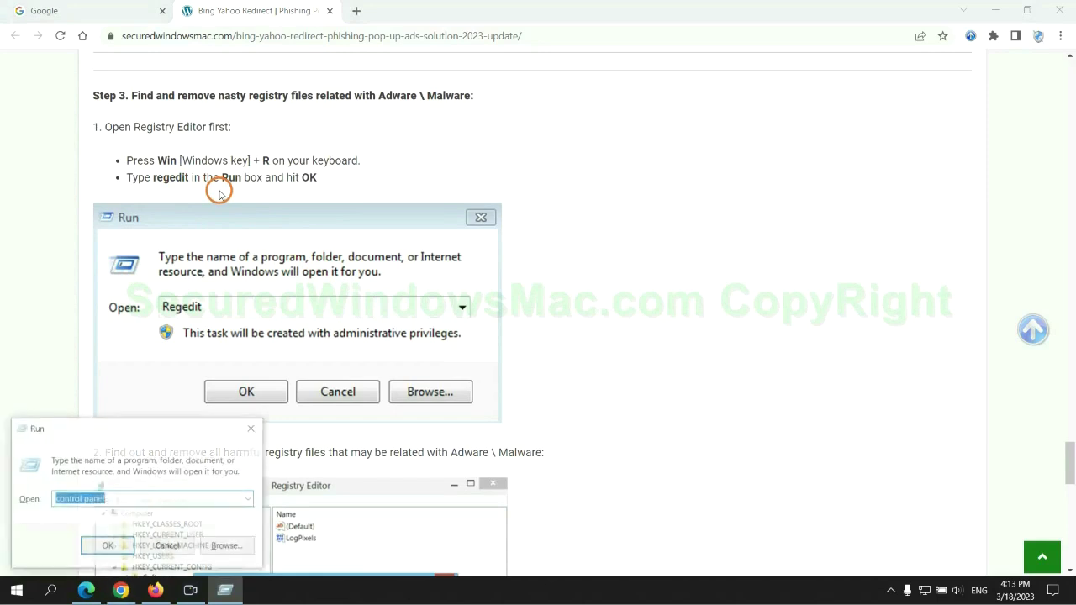
text(rege)
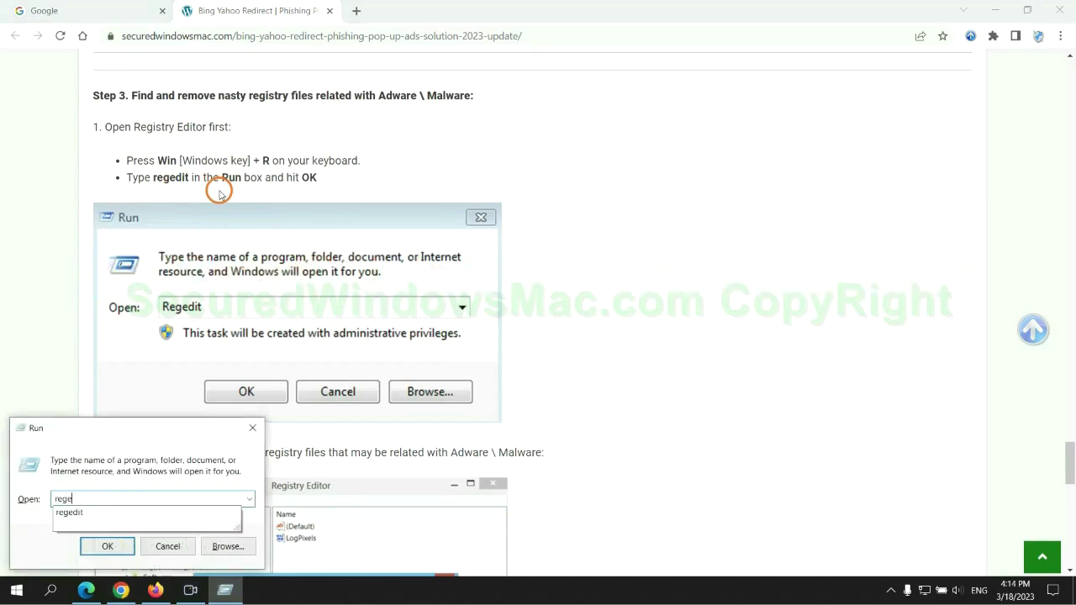
text(dit)
key(Return)
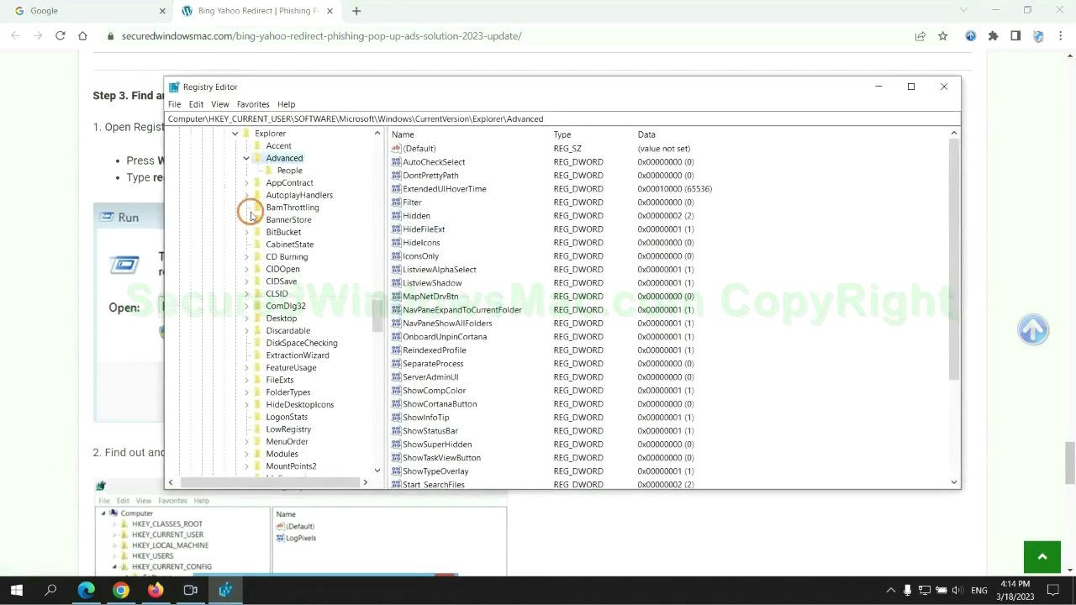
Search the registry for 'Apps' and right-click the found StoreAppsOnTaskbar value.
click(196, 104)
click(220, 201)
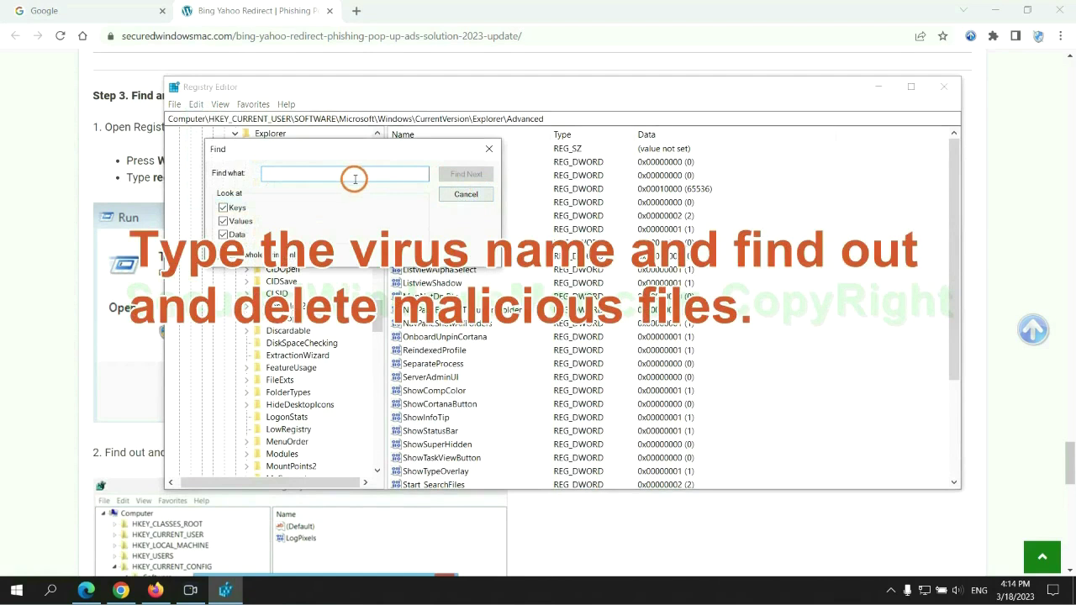
text(Apps)
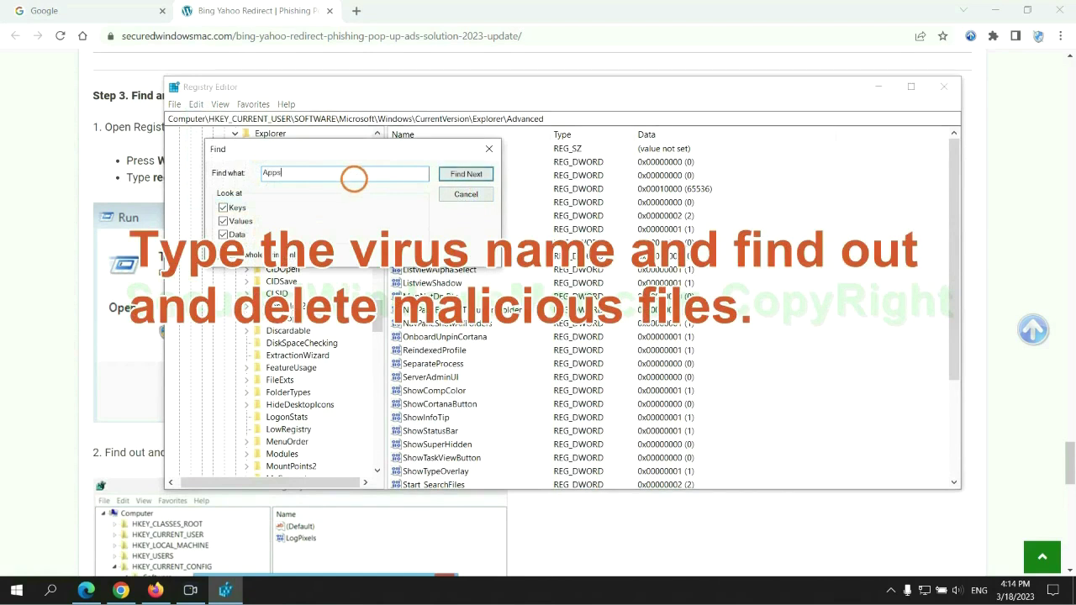
key(Return)
scroll(617, 359, down, 2)
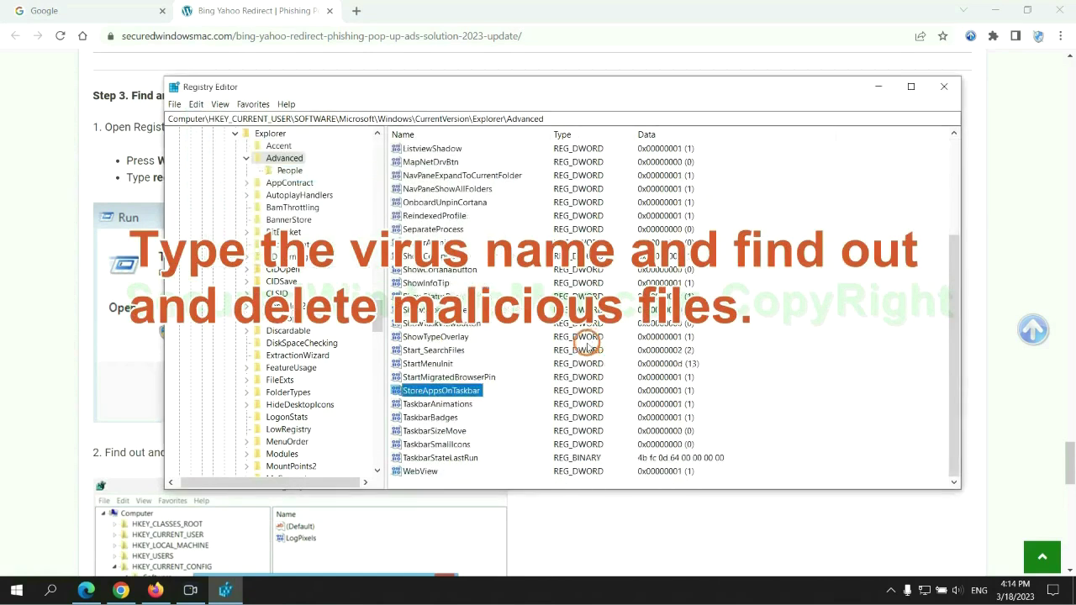
right_click(485, 392)
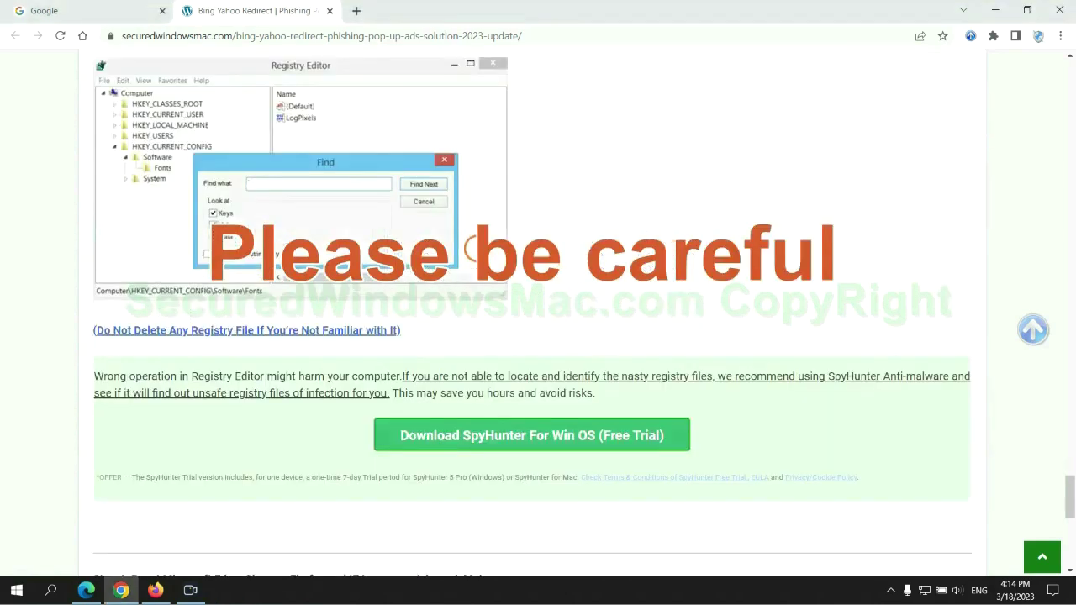
Scroll the guide down to Step 4 and select the word 'Reset' in its heading.
scroll(474, 248, down, 1)
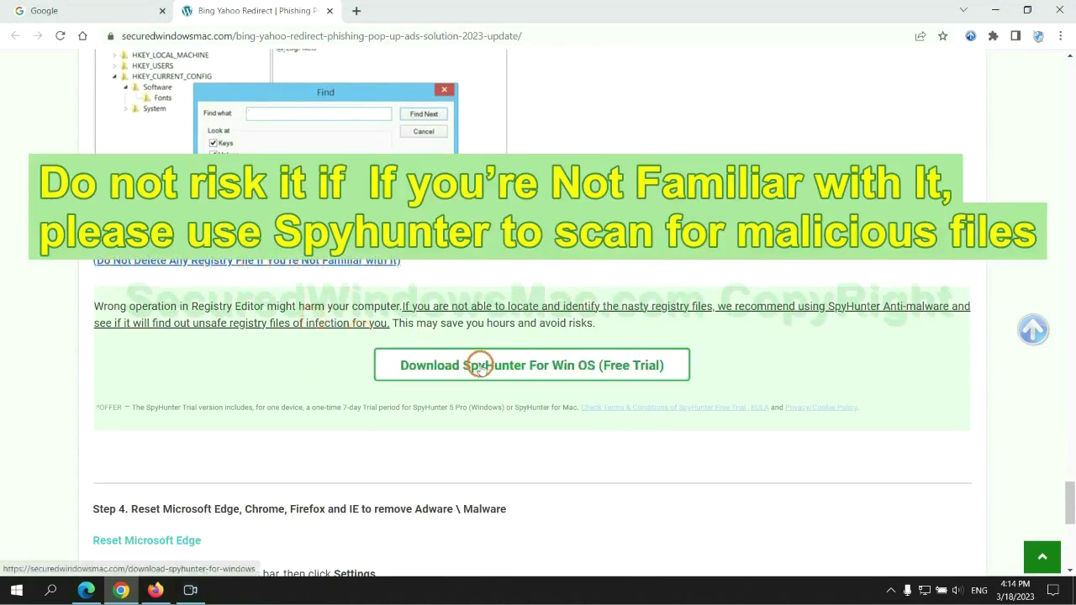
scroll(480, 365, down, 5)
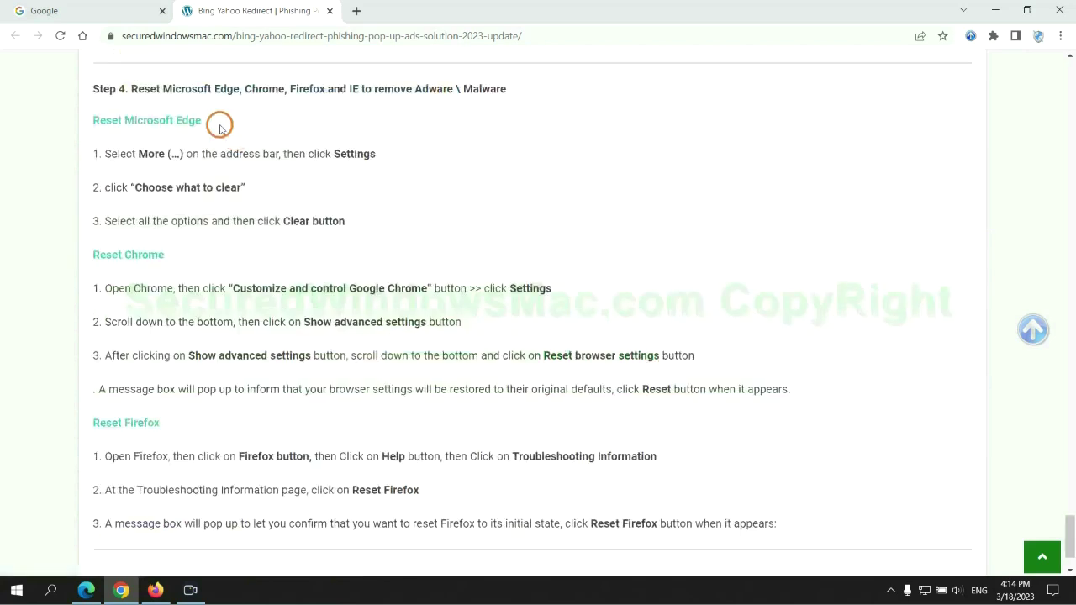
double_click(143, 88)
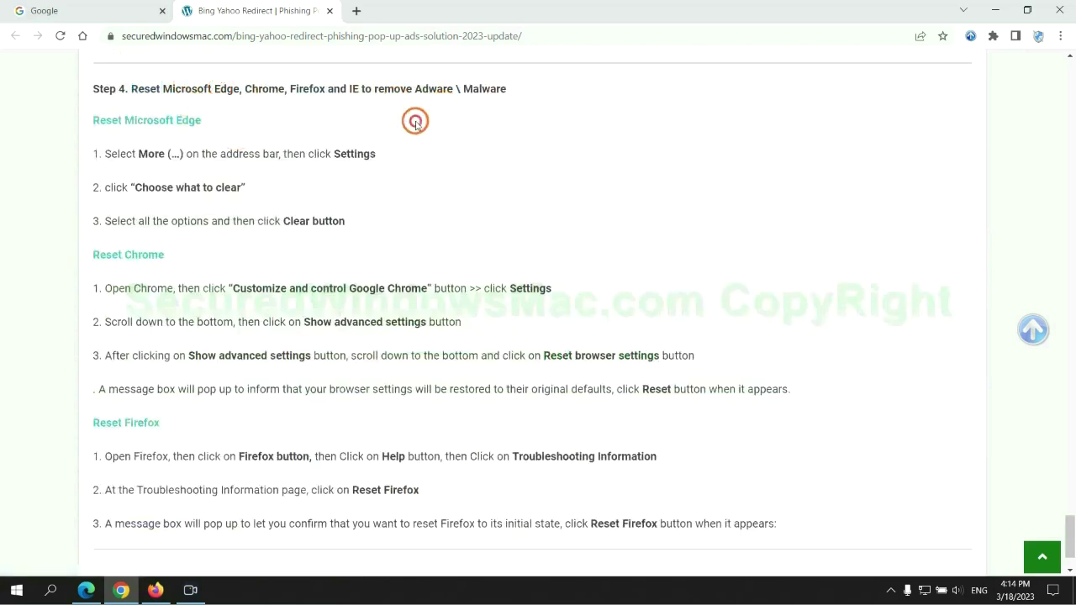
From Edge's Privacy, search, and services settings, clear all-time history, downloads, cookies and cache.
click(89, 589)
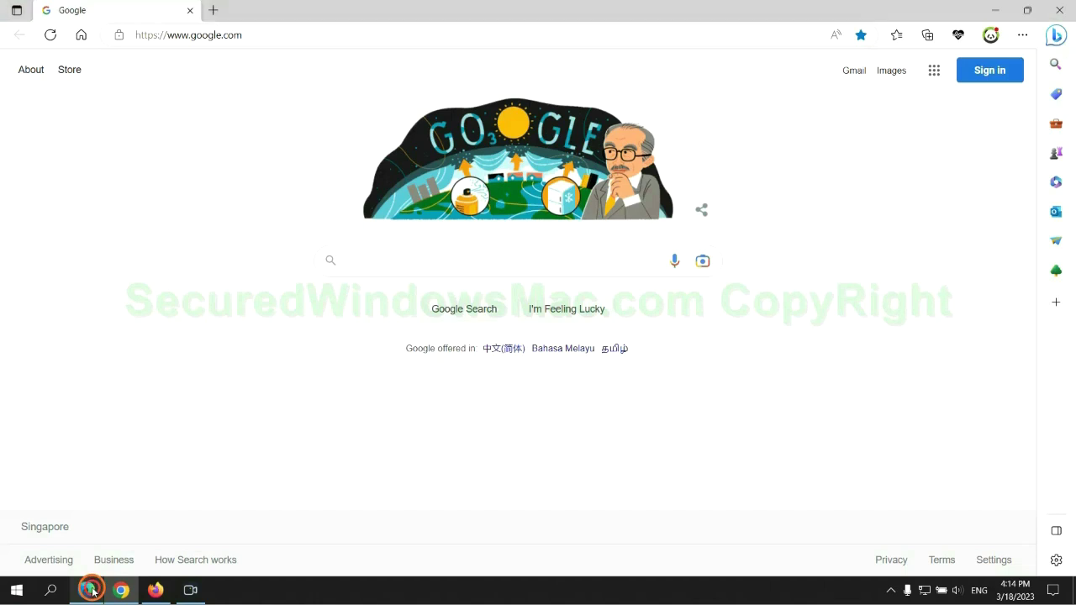
click(1021, 37)
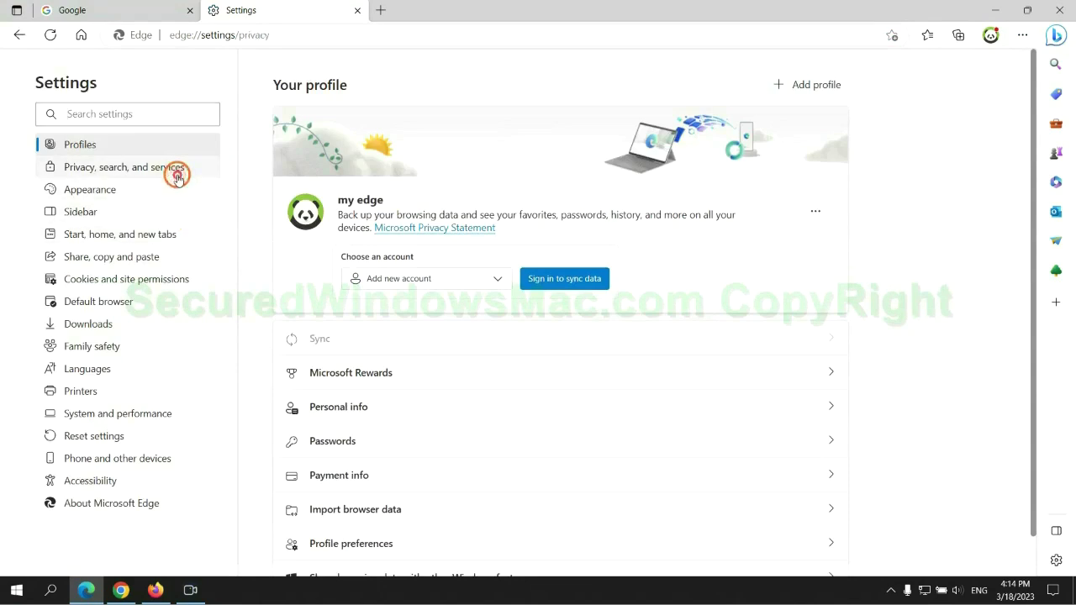
click(176, 177)
scroll(920, 381, down, 3)
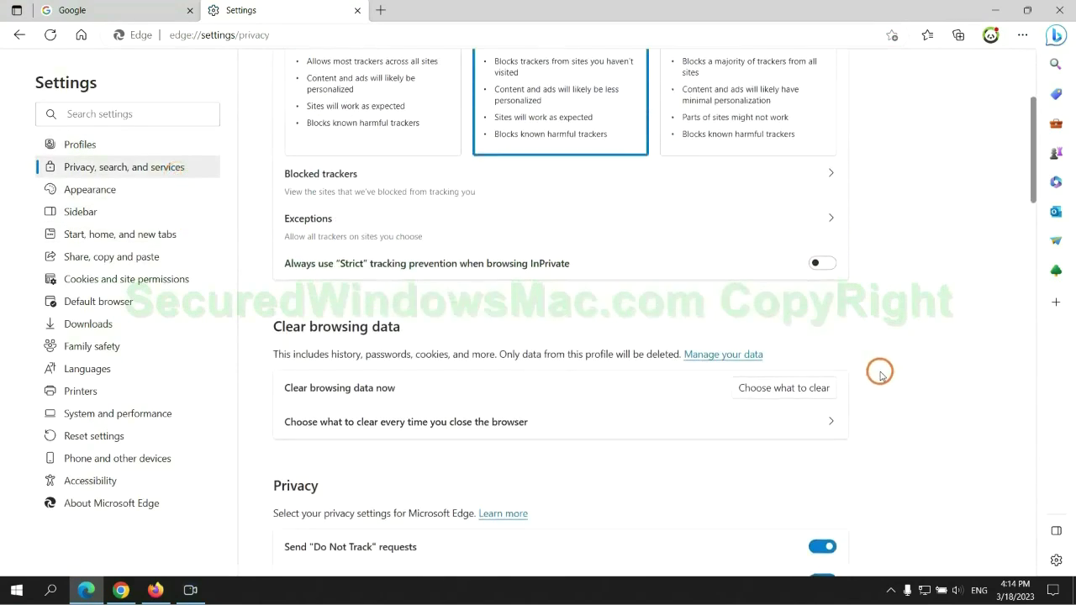
click(799, 389)
click(474, 436)
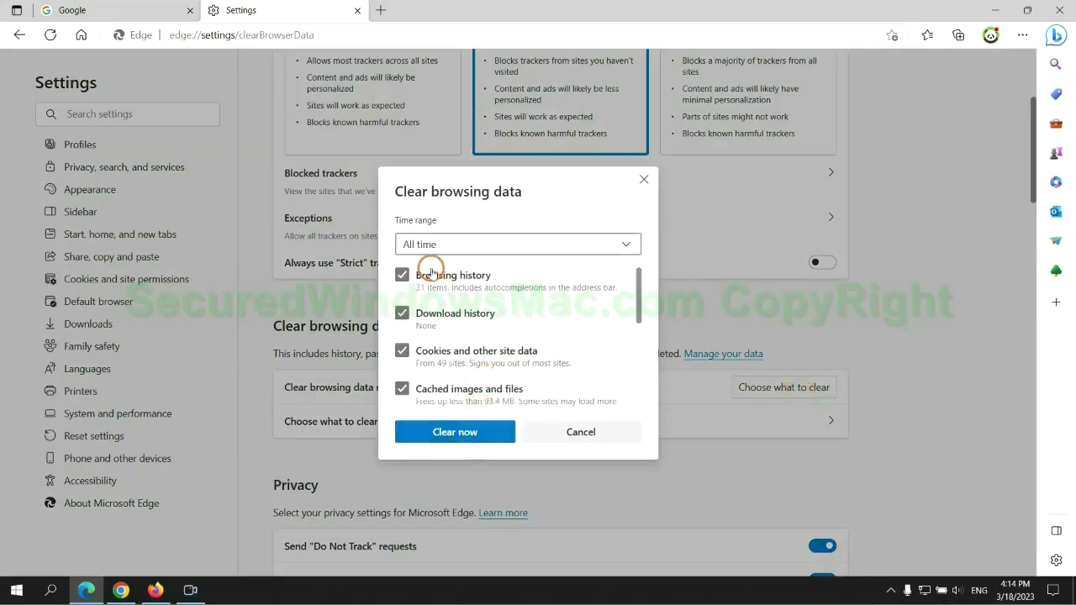
click(126, 586)
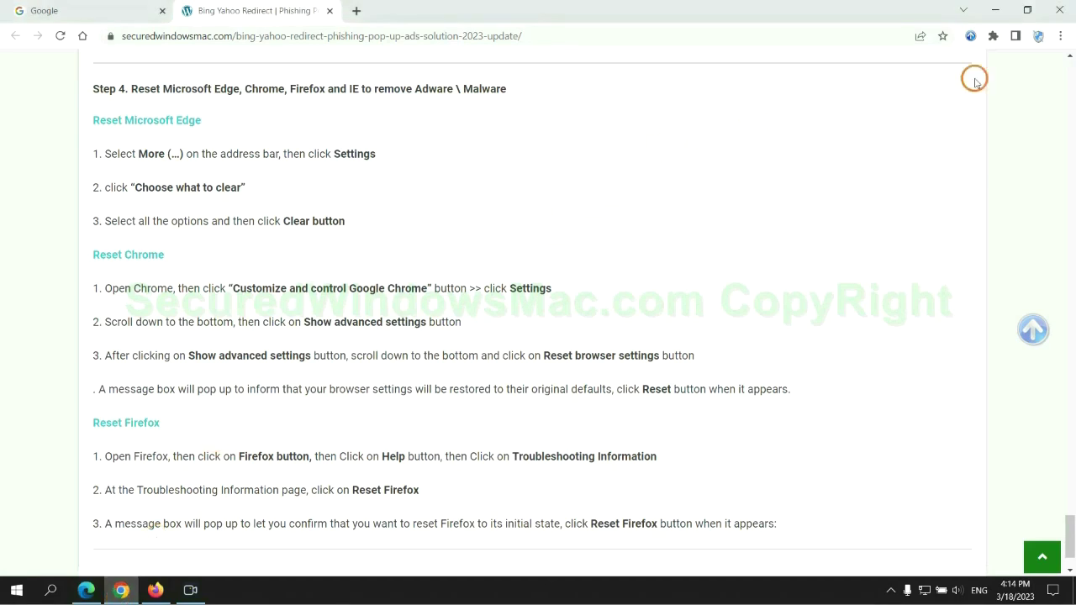
In Chrome settings, restore settings to their original defaults and confirm Reset settings.
click(1059, 41)
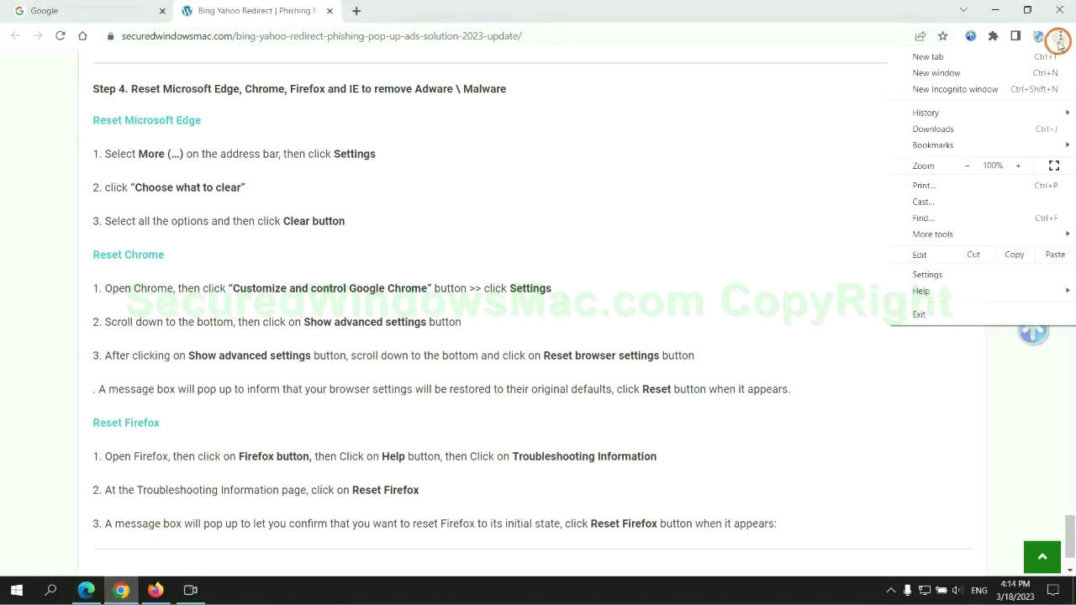
click(933, 275)
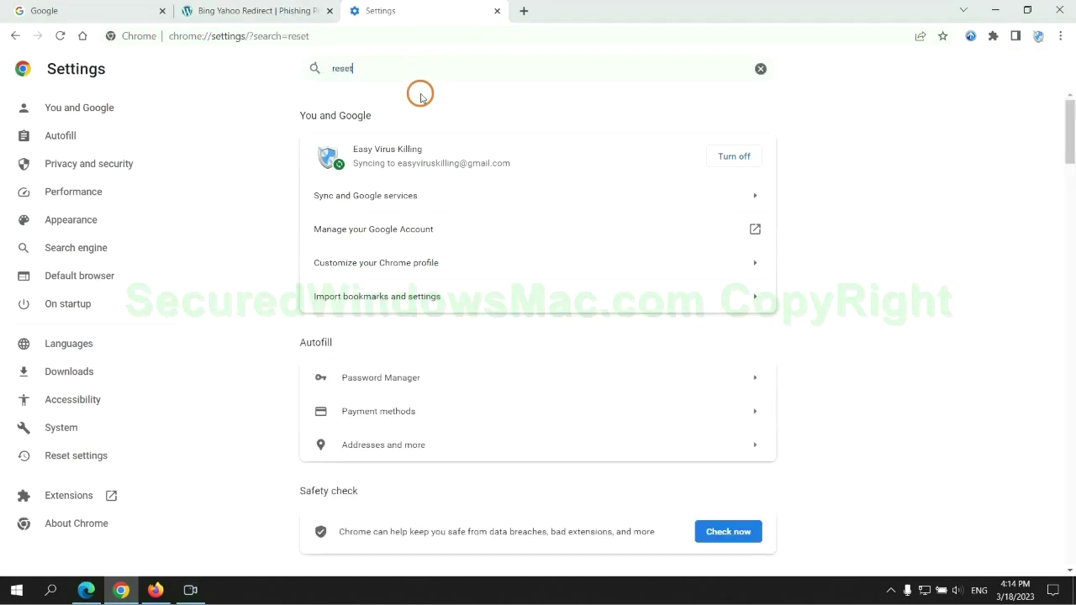
click(564, 374)
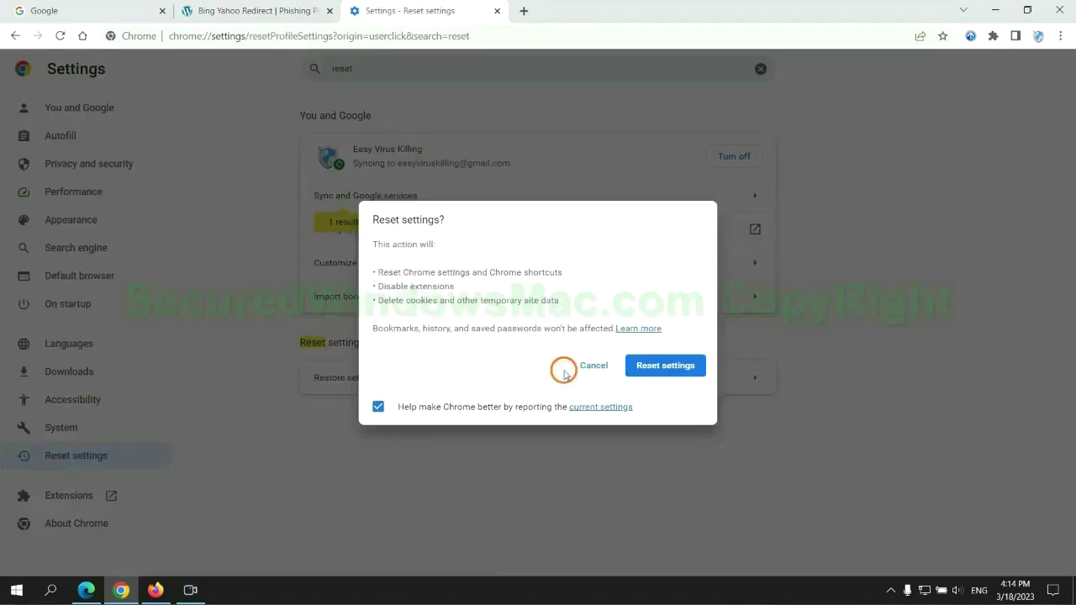
click(669, 367)
In Firefox, open Help > More troubleshooting information and start Refresh Firefox.
click(155, 589)
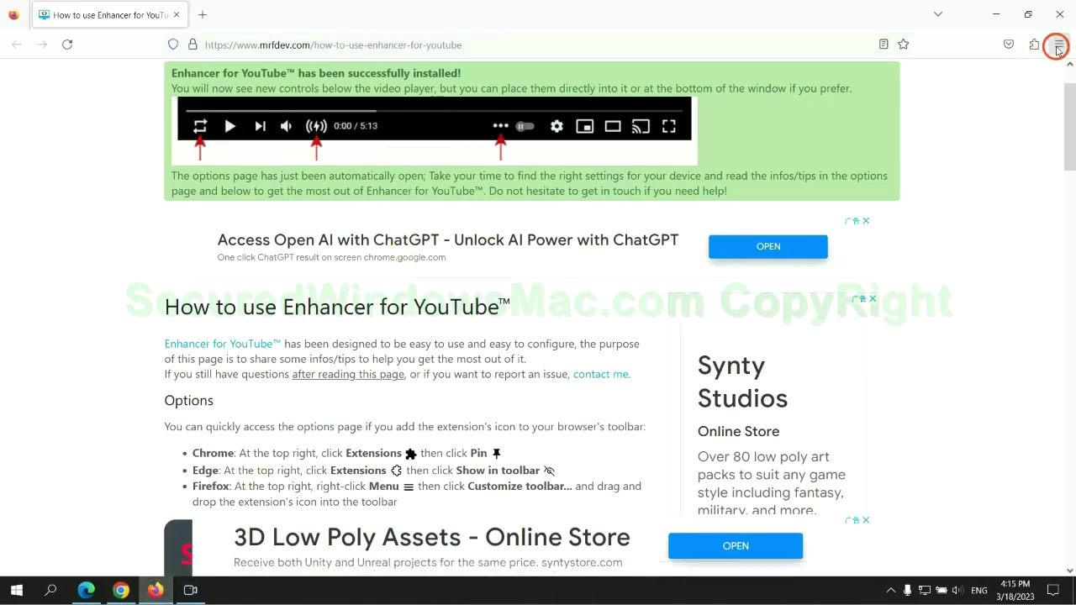
click(1058, 44)
click(914, 432)
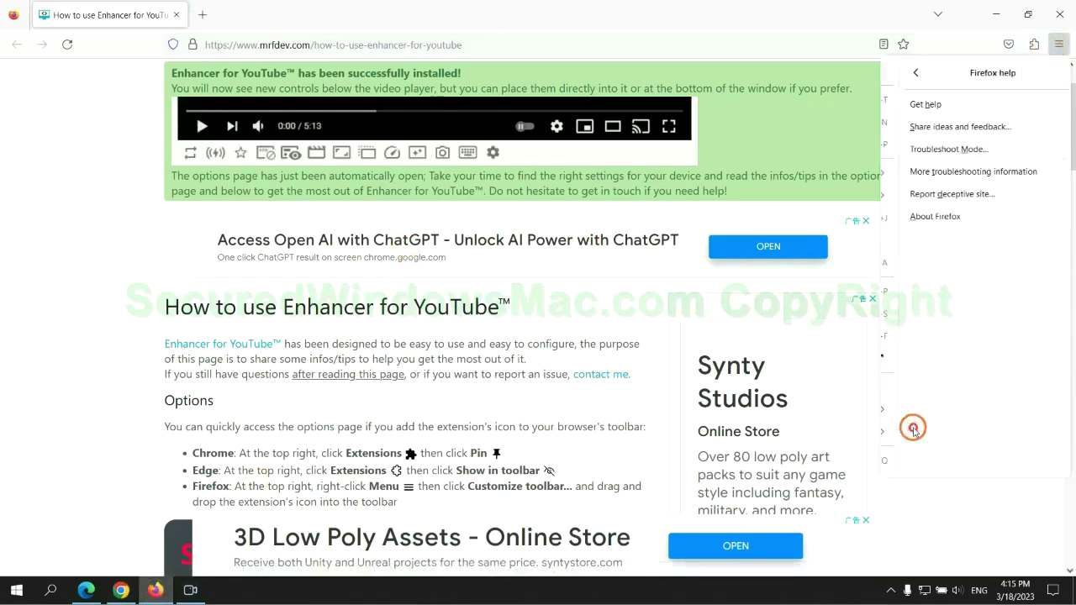
click(958, 171)
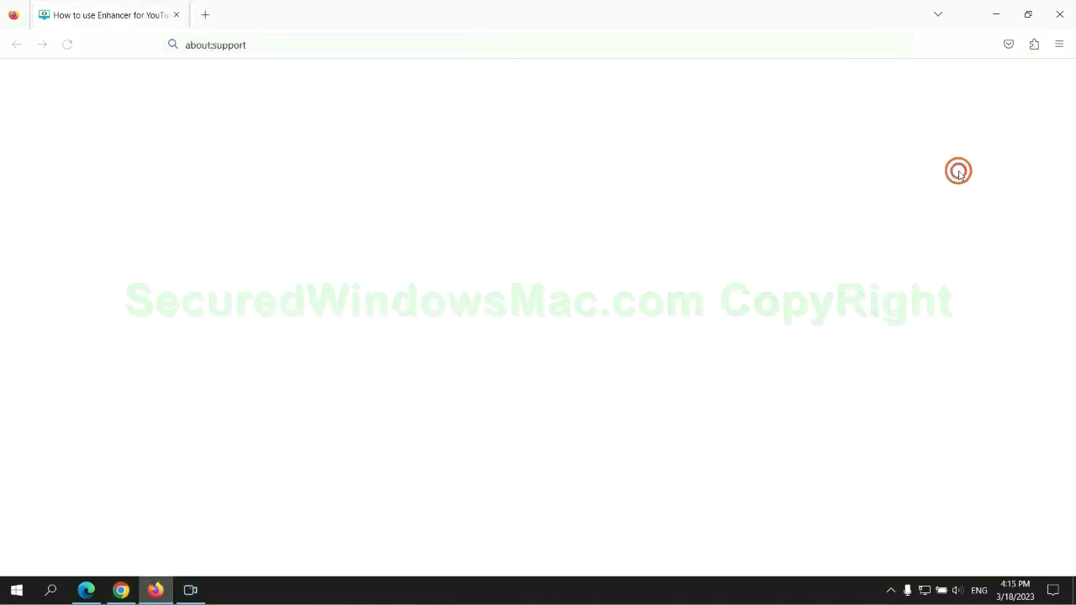
click(740, 164)
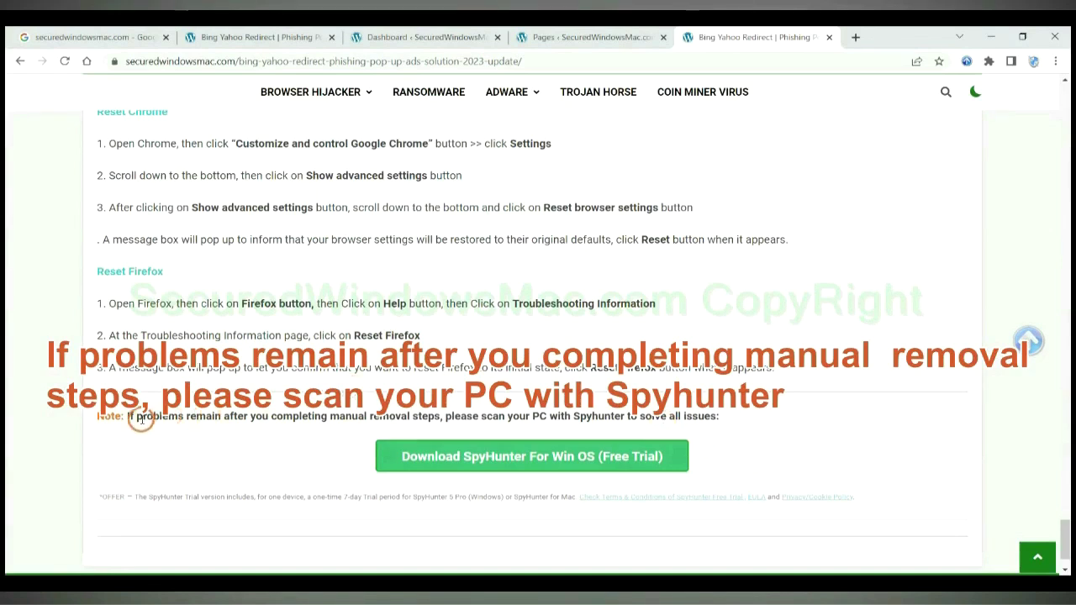
Select 'If problems remain' in the guide's closing SpyHunter note.
drag(128, 416, 225, 422)
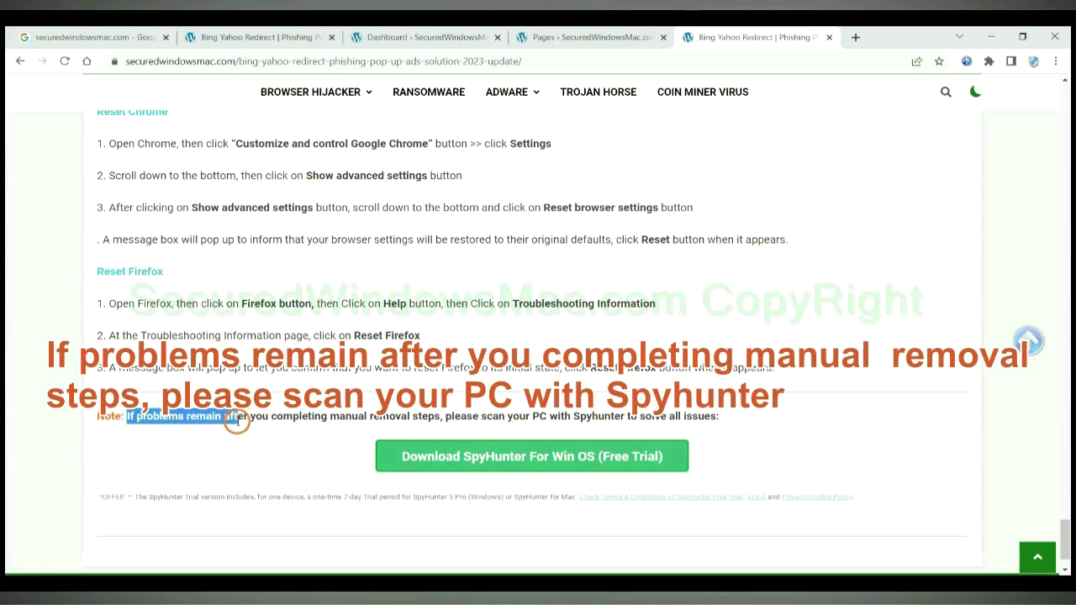